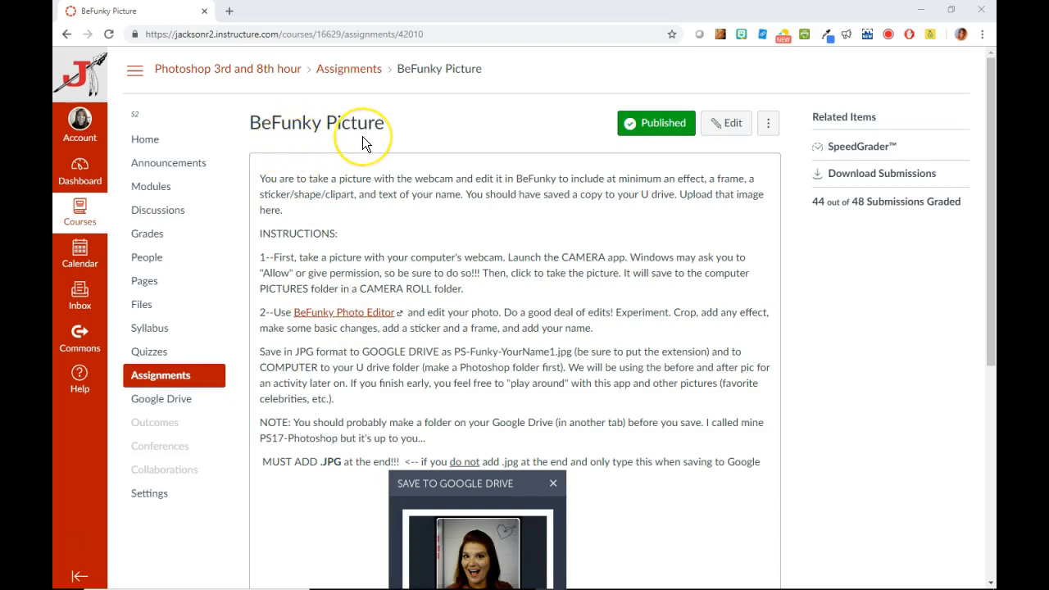
# Open the BeFunky Photo Editor site linked in the assignment and bring up File Explorer
pyautogui.click(363, 318)
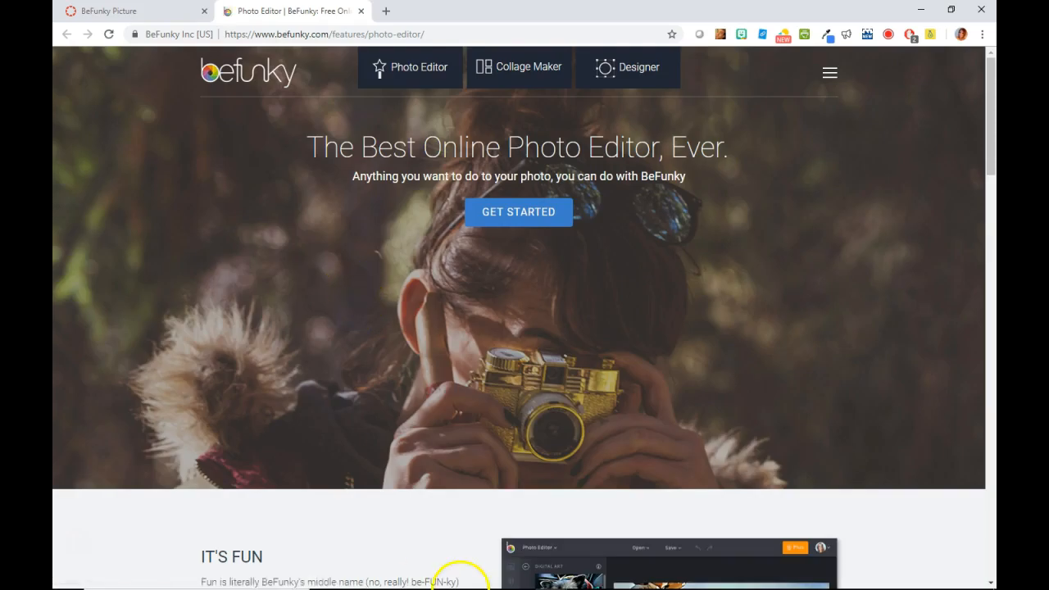
pyautogui.click(392, 577)
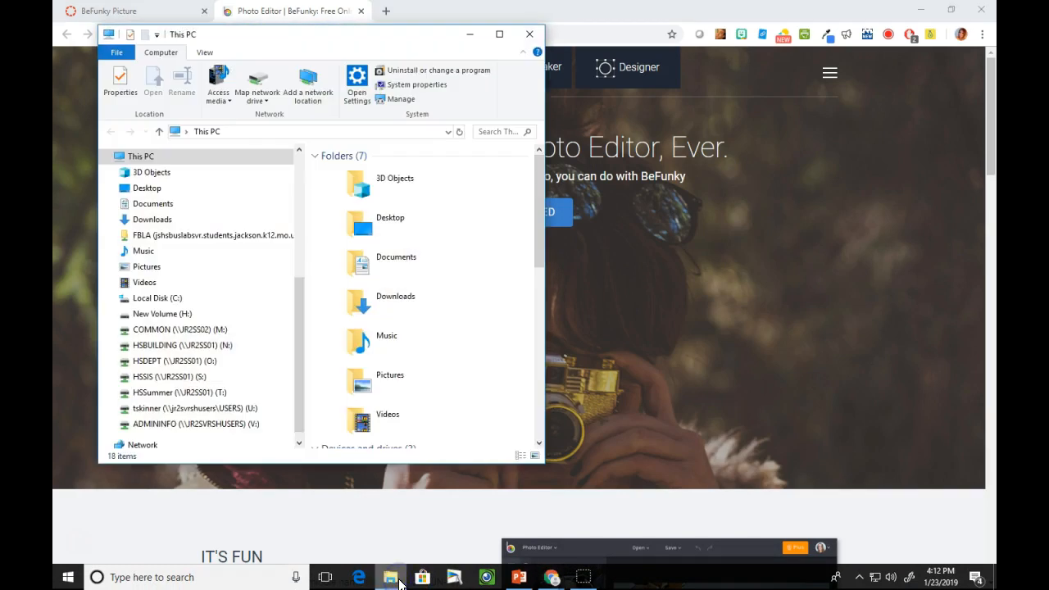
# Launch the Windows Camera app, take a webcam photo, and close the app
pyautogui.click(207, 577)
pyautogui.write('cam')
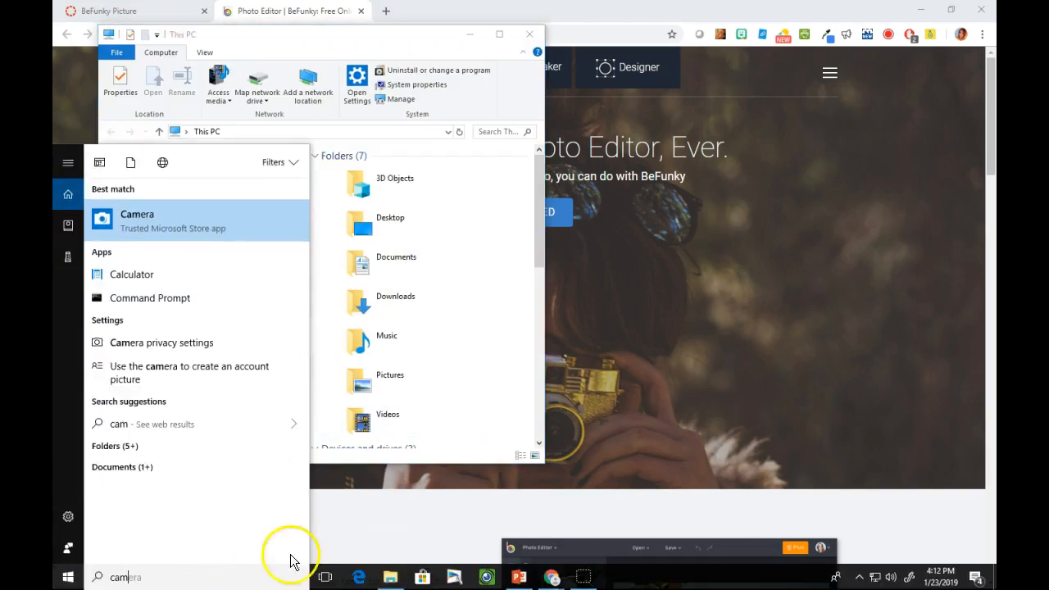
pyautogui.click(253, 238)
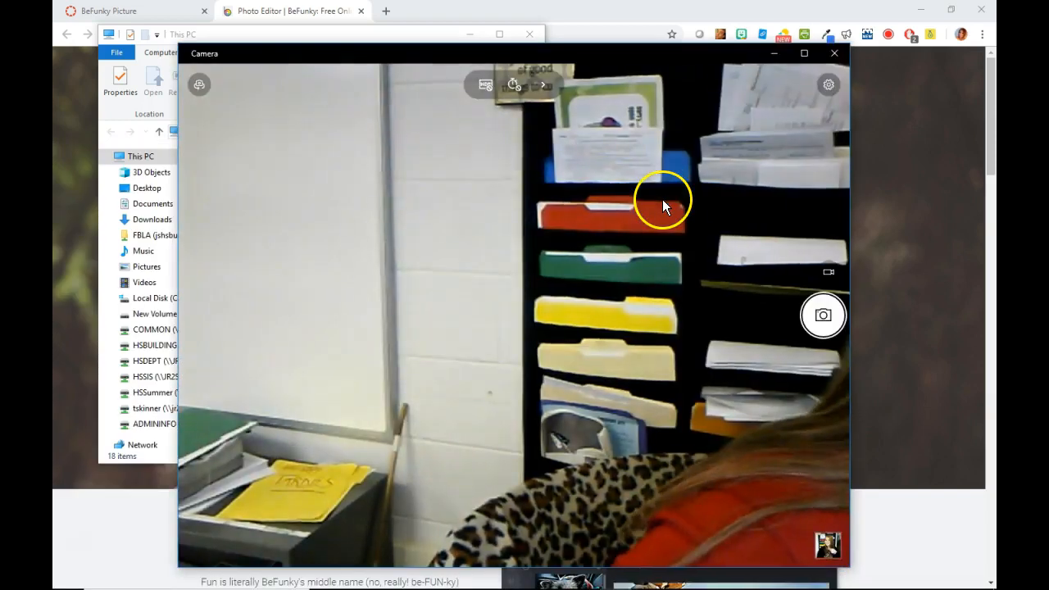
pyautogui.click(824, 318)
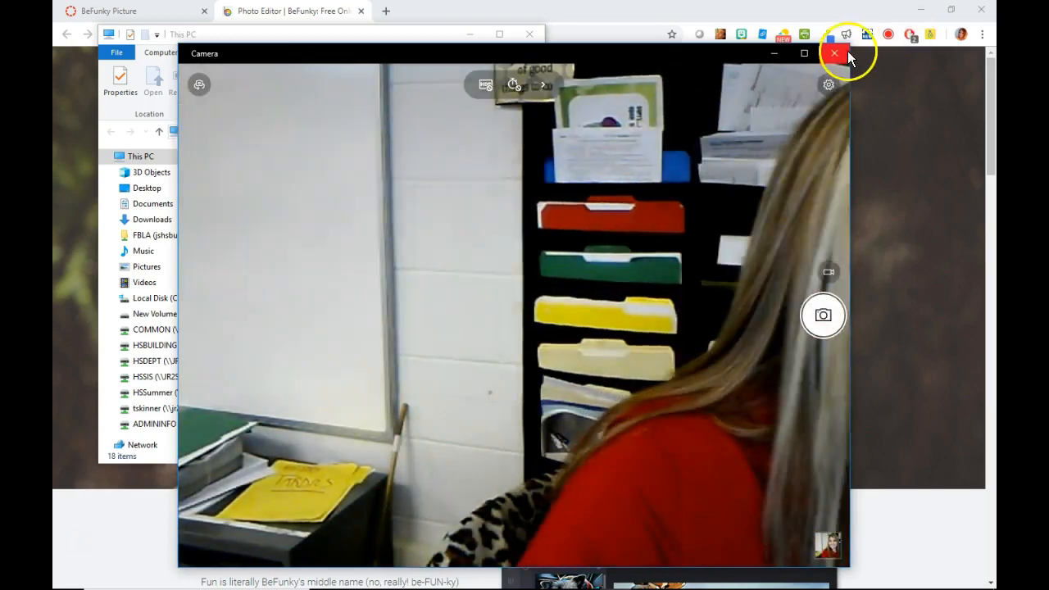
pyautogui.click(844, 52)
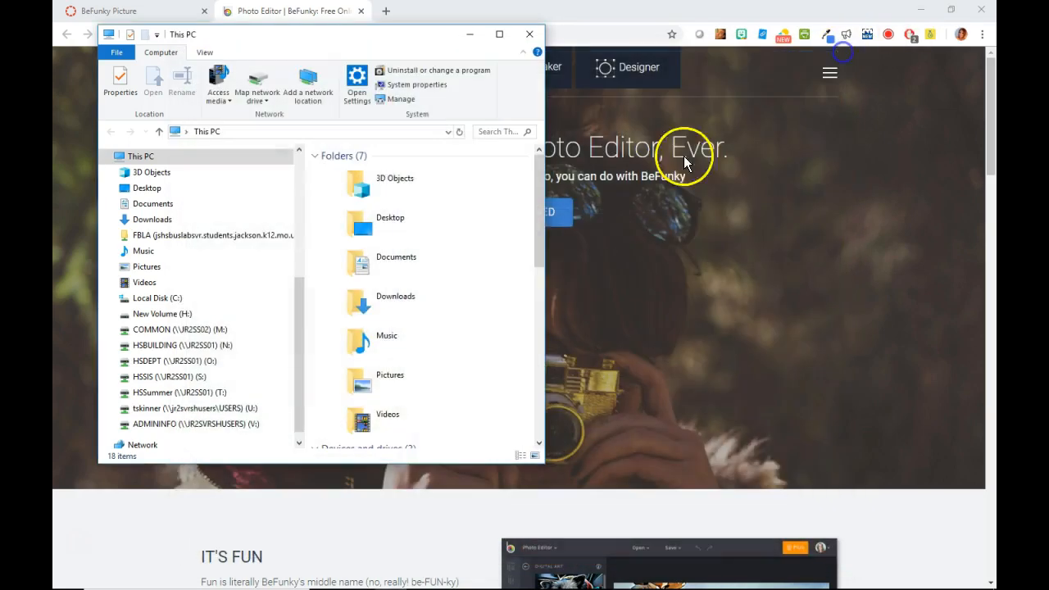
# Locate the new webcam photo in the Camera Roll folder under Pictures and minimize File Explorer
pyautogui.doubleClick(370, 392)
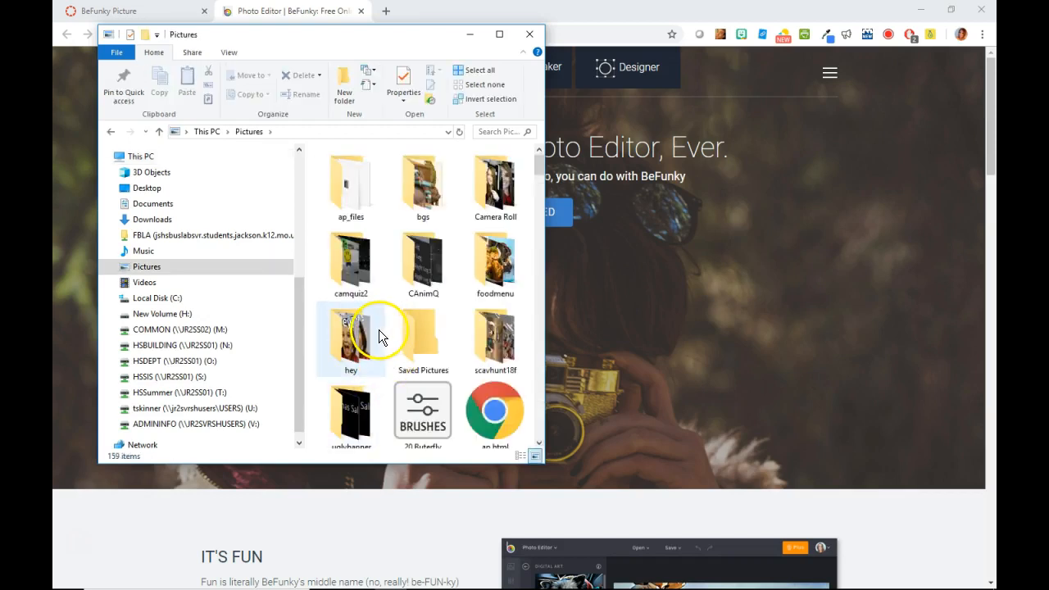
pyautogui.doubleClick(503, 198)
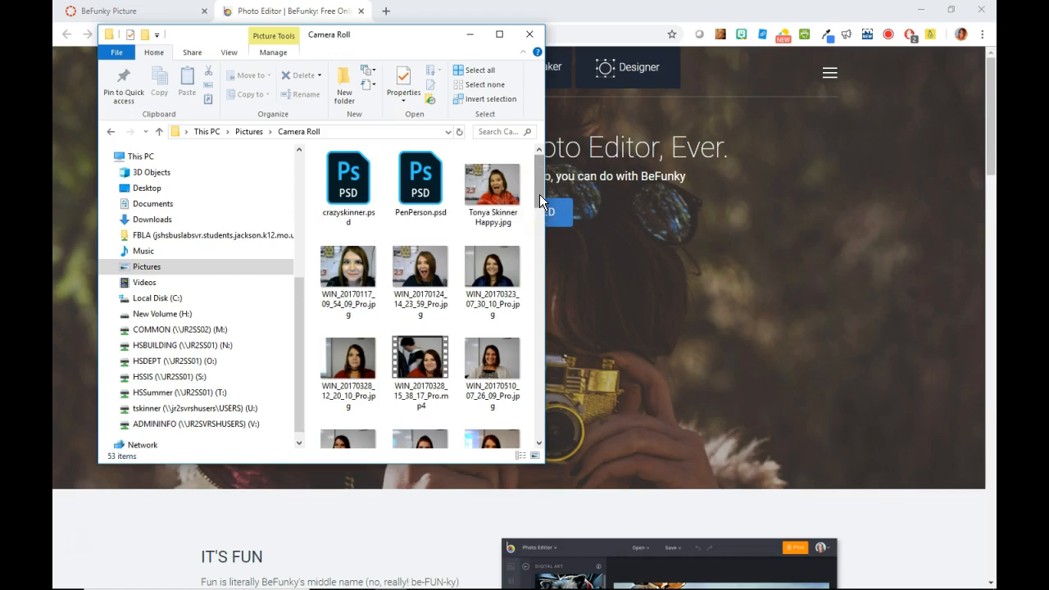
pyautogui.moveTo(540, 205); pyautogui.dragTo(533, 438)
pyautogui.click(424, 403)
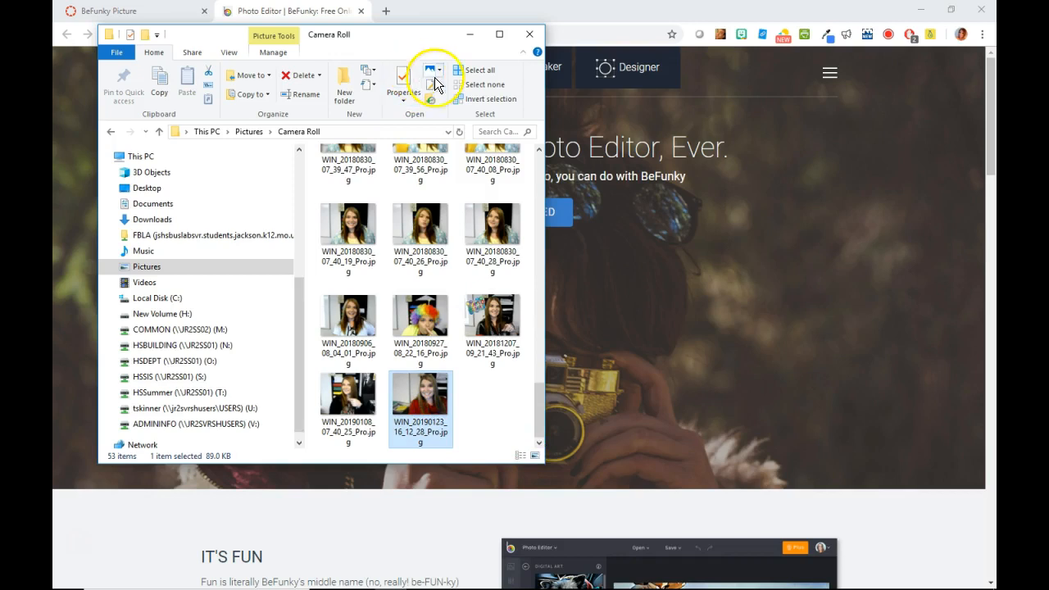
pyautogui.click(475, 36)
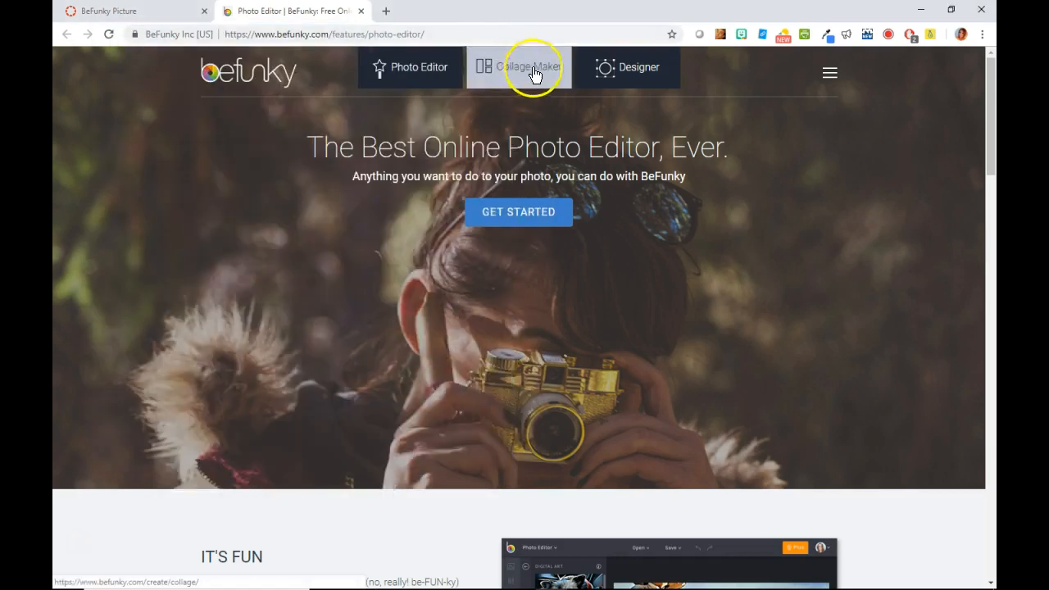
# Start a new Photo Editor project and open WIN_20190123_16_12_28_Pro.jpg from the Camera Roll folder in Pictures
pyautogui.click(417, 78)
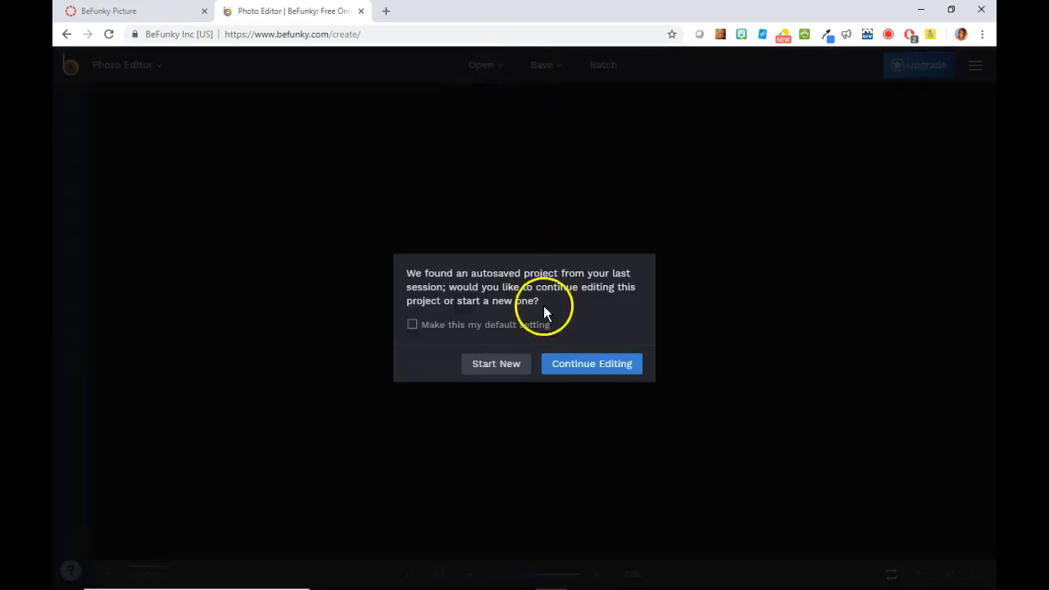
pyautogui.click(516, 366)
pyautogui.click(499, 70)
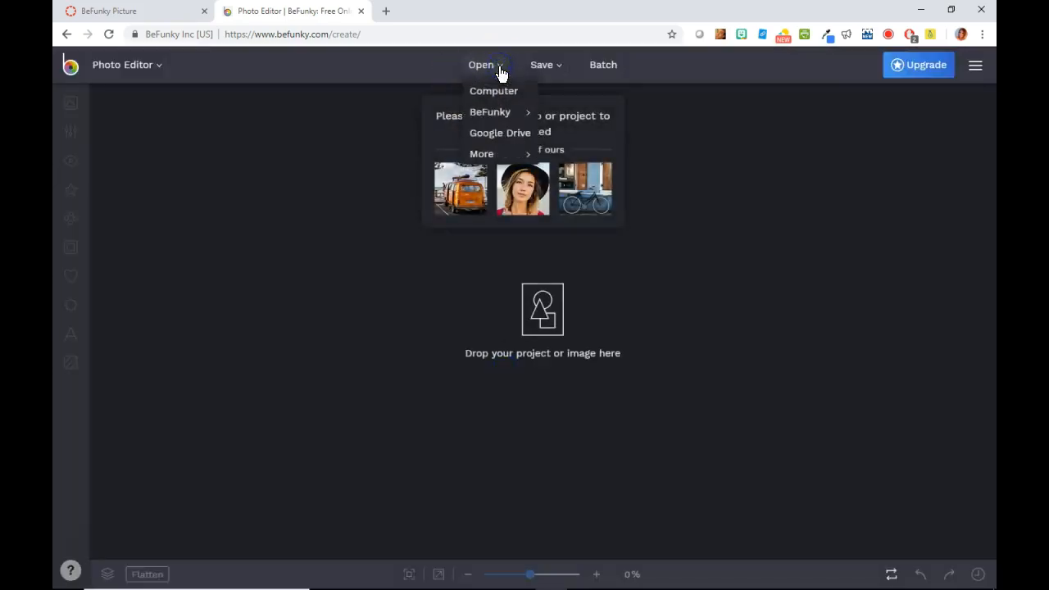
pyautogui.click(499, 92)
pyautogui.click(499, 66)
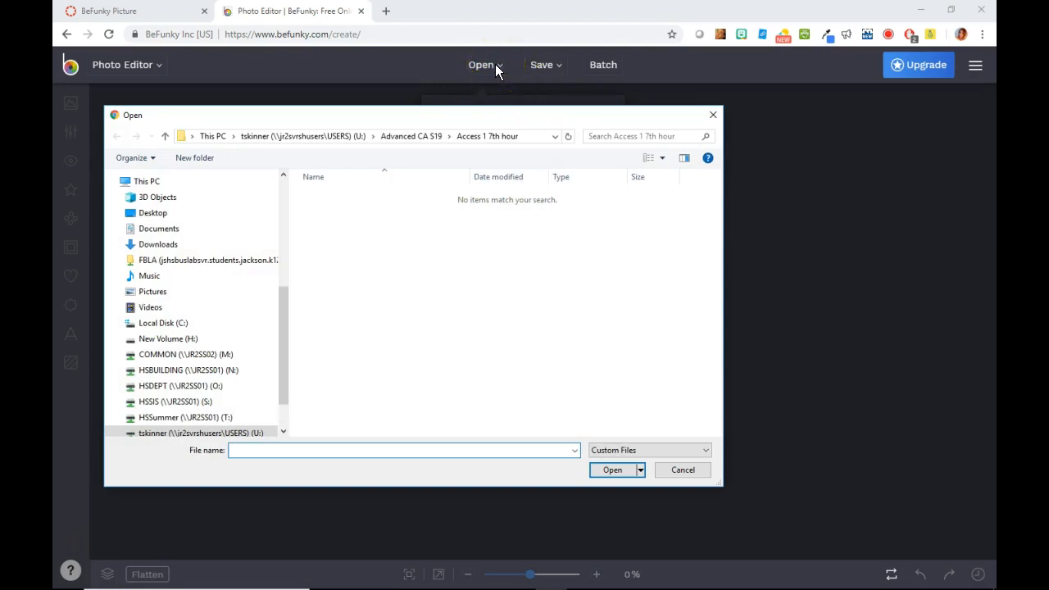
pyautogui.click(153, 292)
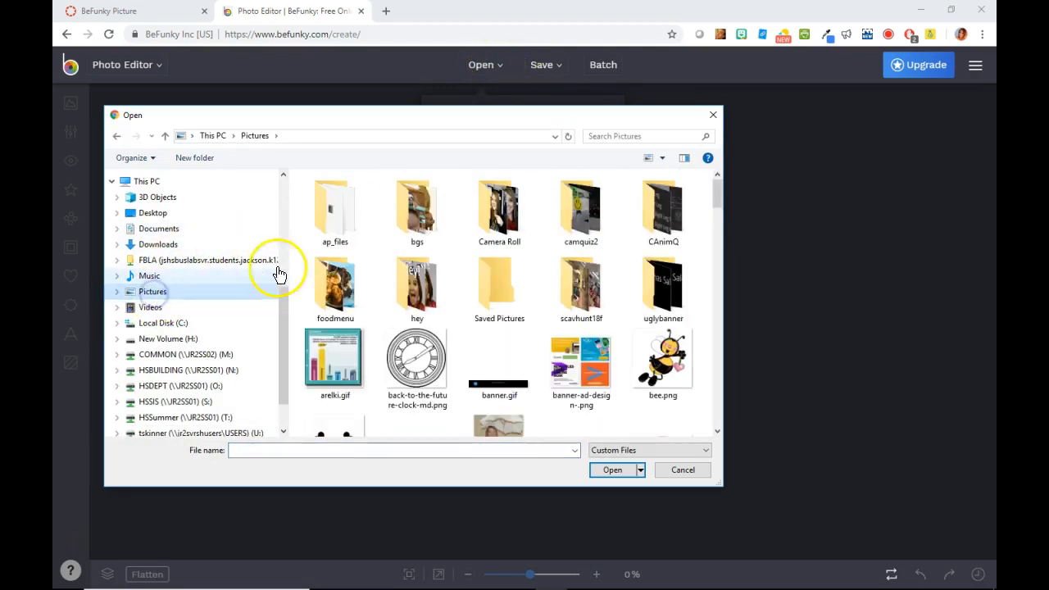
pyautogui.doubleClick(501, 215)
pyautogui.scroll(-2, 525, 328)
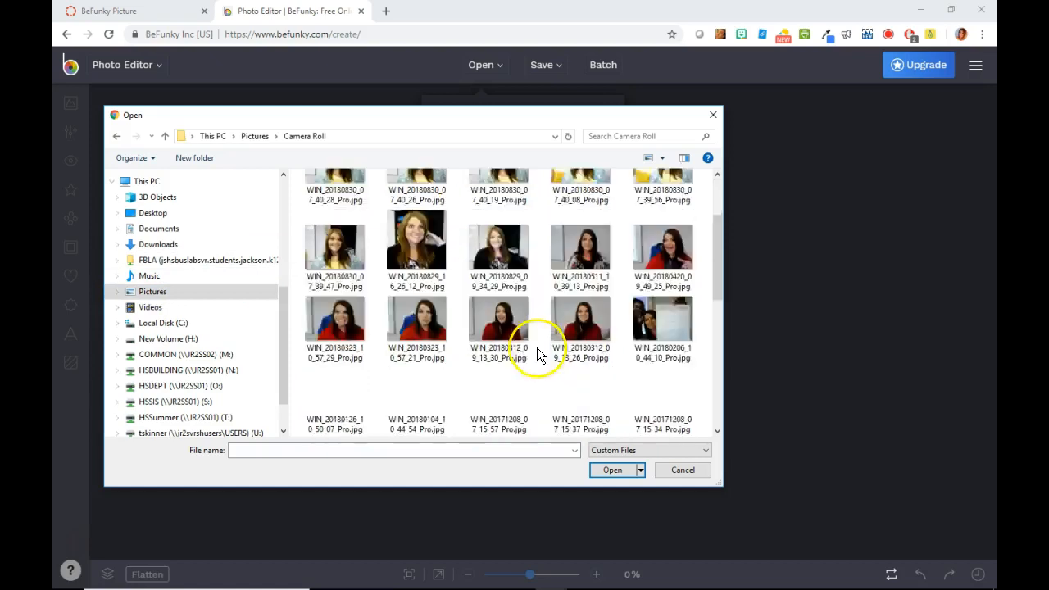
pyautogui.scroll(1, 541, 360)
pyautogui.scroll(2, 662, 390)
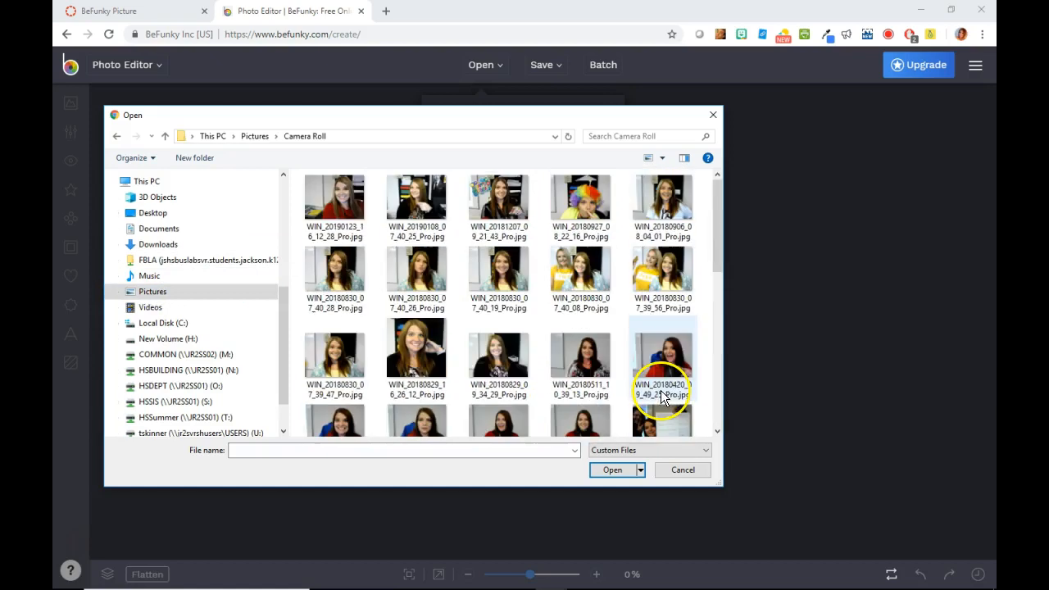
pyautogui.doubleClick(331, 199)
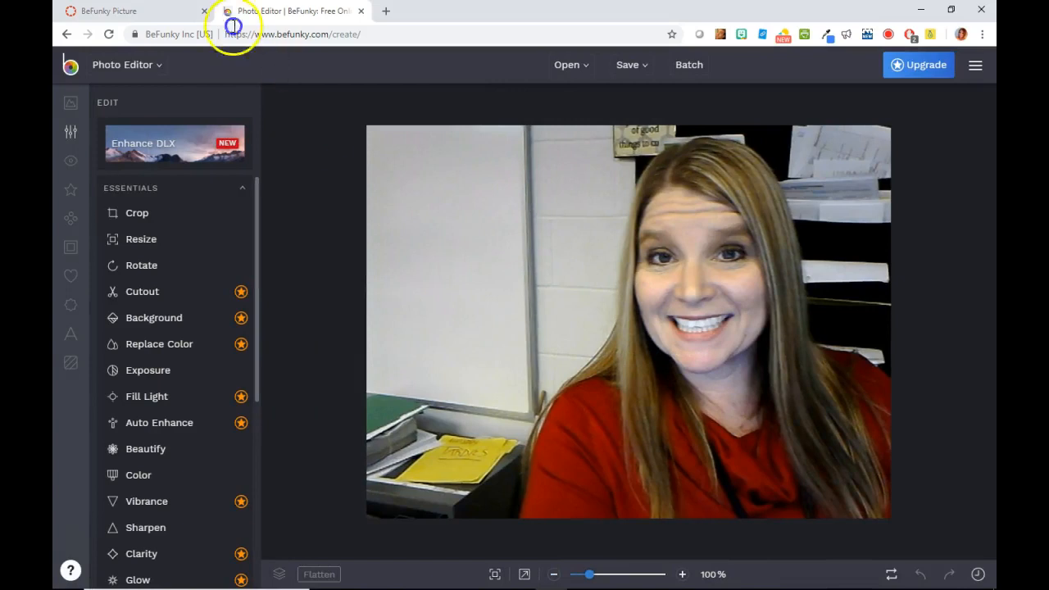
# Review the required photo edits in the BeFunky Picture assignment and return to the photo editor
pyautogui.click(123, 11)
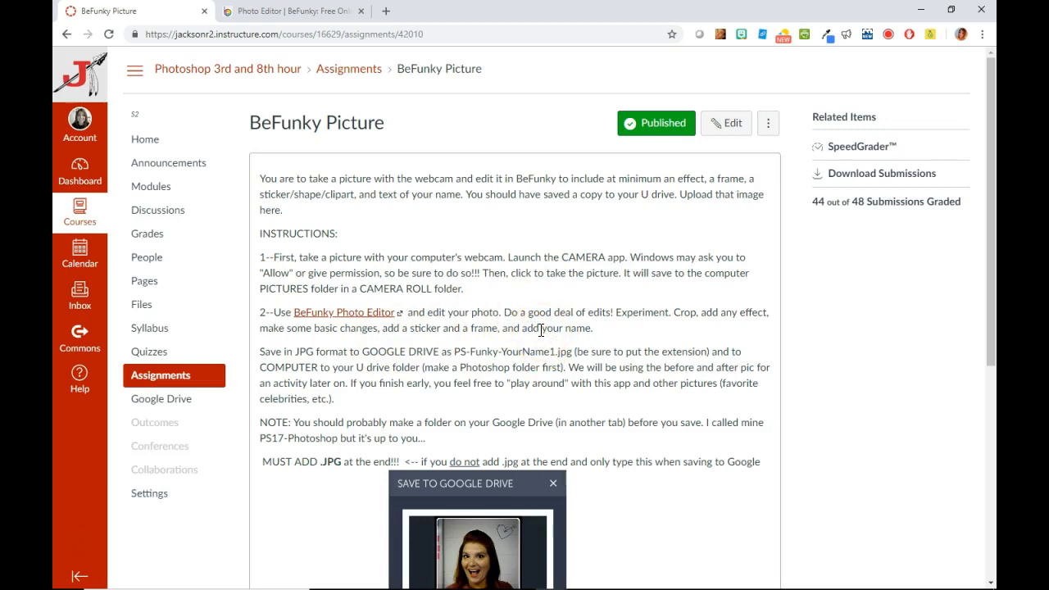
pyautogui.click(303, 13)
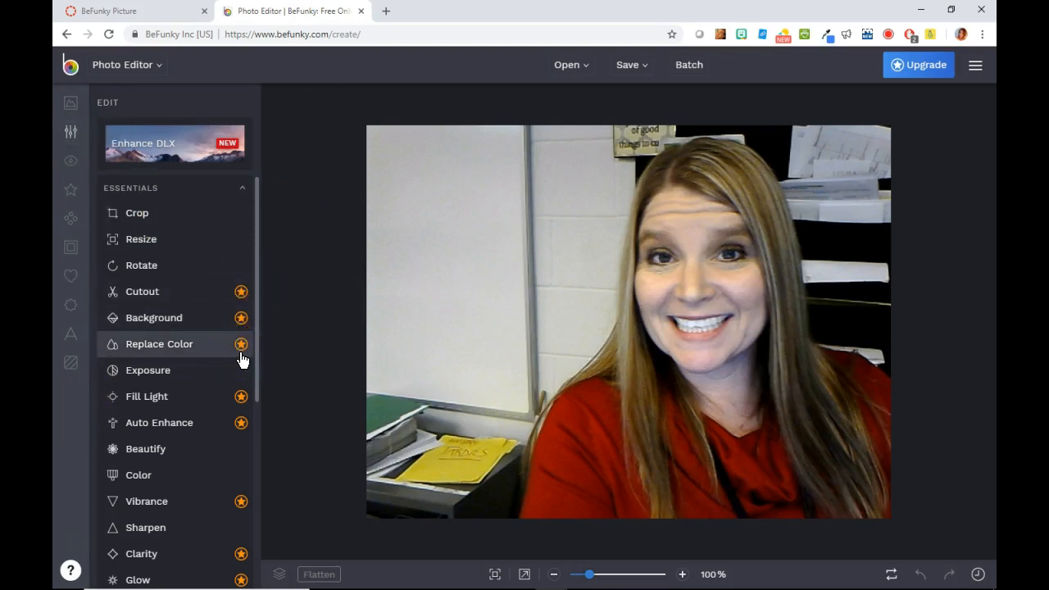
pyautogui.click(149, 474)
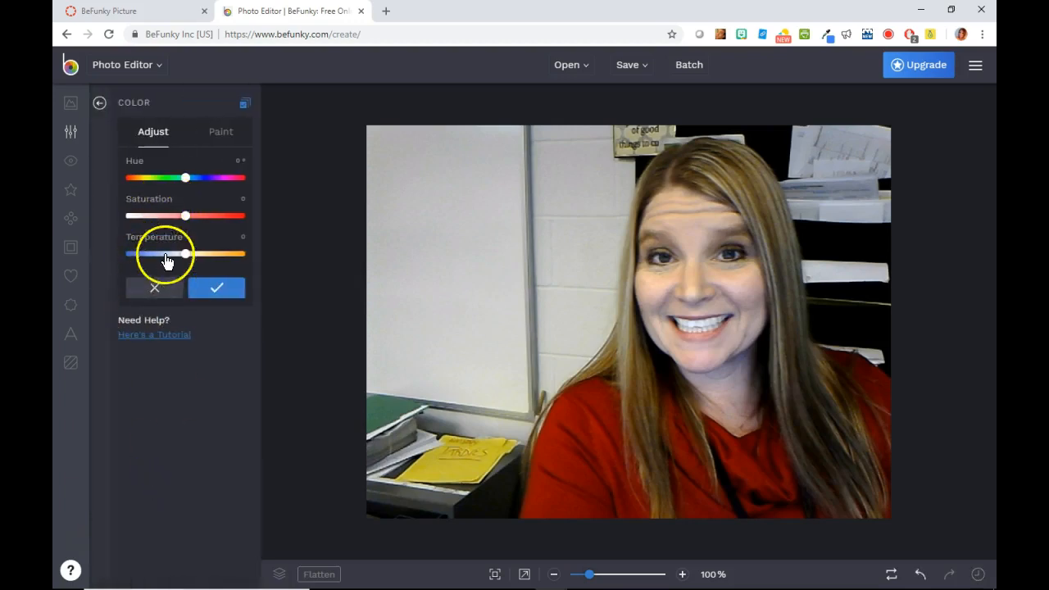
pyautogui.moveTo(188, 221); pyautogui.dragTo(217, 219)
pyautogui.moveTo(187, 256); pyautogui.dragTo(226, 260)
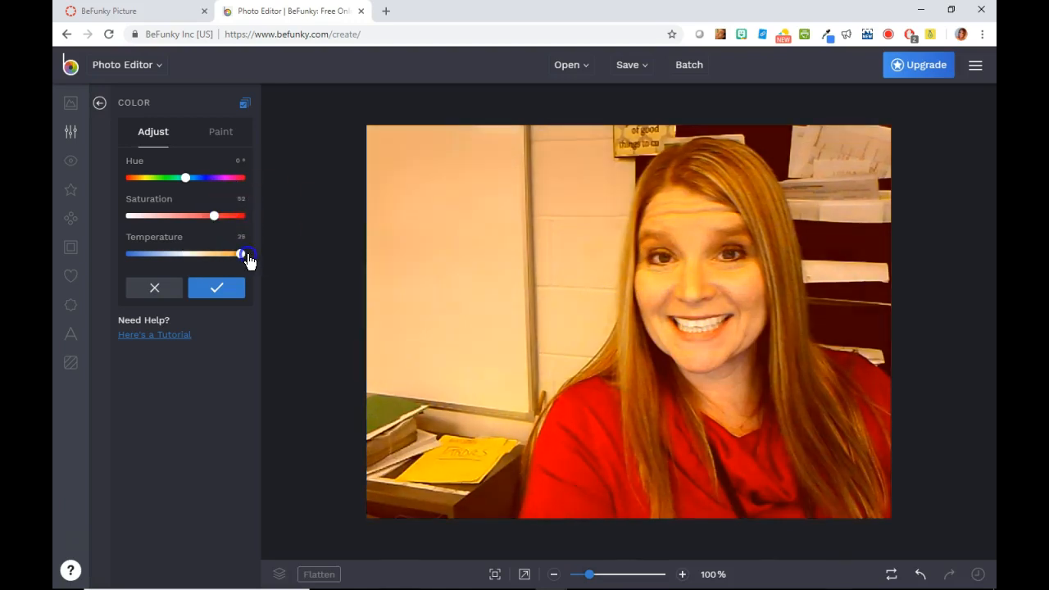
pyautogui.moveTo(185, 178); pyautogui.dragTo(162, 183)
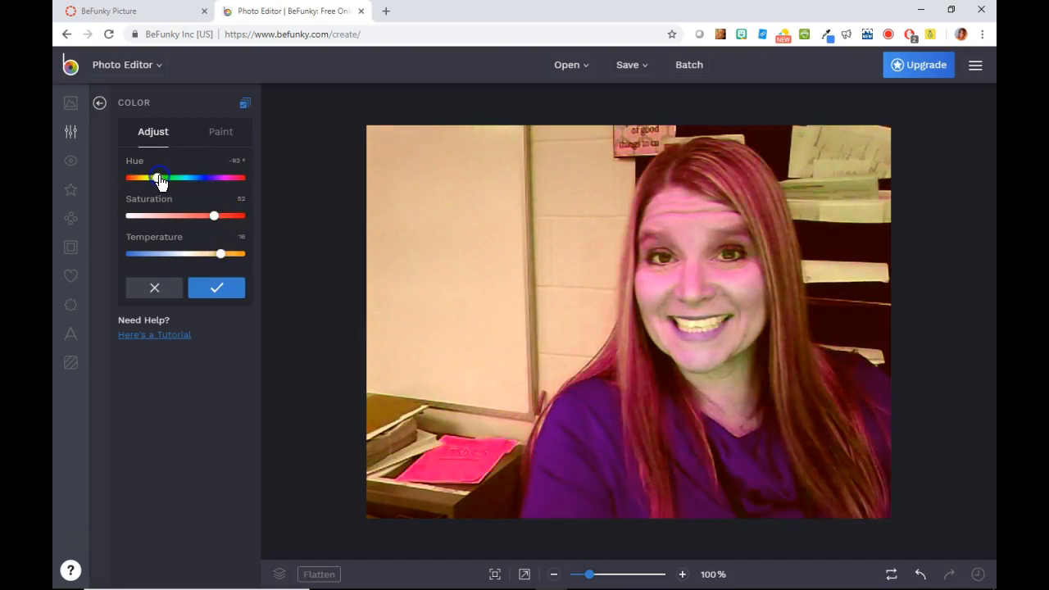
pyautogui.click(154, 289)
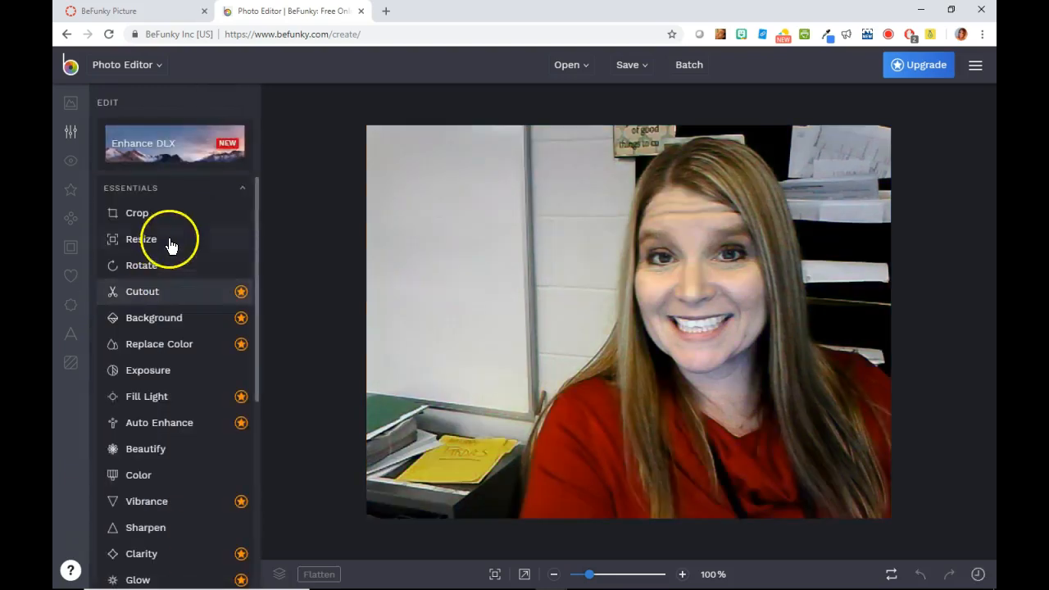
# Apply an Exposure adjustment to the photo with brightness about 18 and contrast and highlights each about 45
pyautogui.click(133, 372)
pyautogui.moveTo(187, 179); pyautogui.dragTo(213, 214)
pyautogui.moveTo(188, 251); pyautogui.dragTo(211, 251)
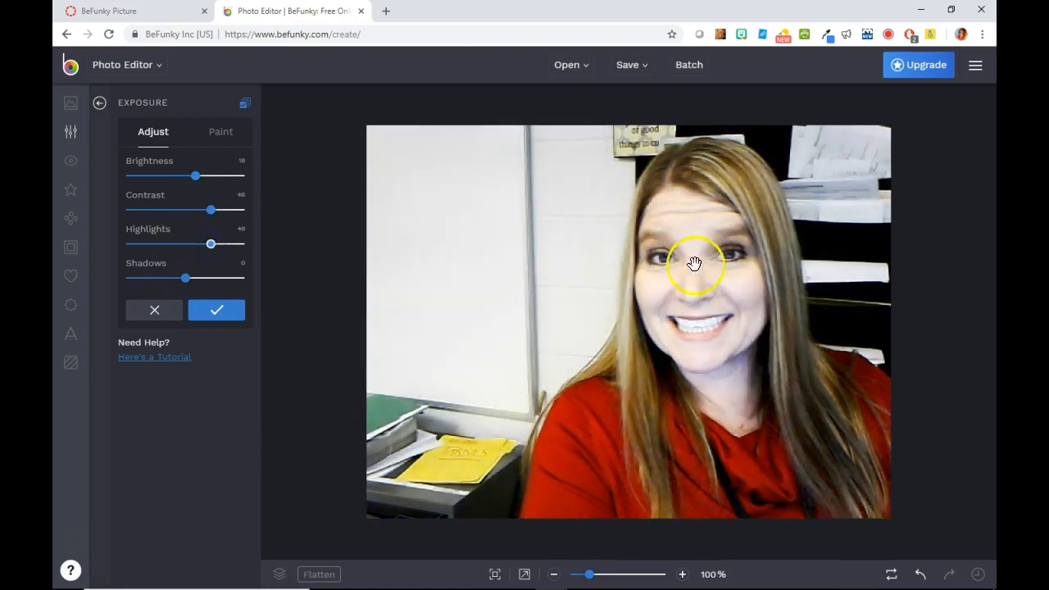
pyautogui.moveTo(187, 281)
pyautogui.mouseDown()
pyautogui.moveTo(211, 280)
pyautogui.moveTo(176, 282)
pyautogui.moveTo(187, 283)
pyautogui.mouseUp()
pyautogui.click(211, 310)
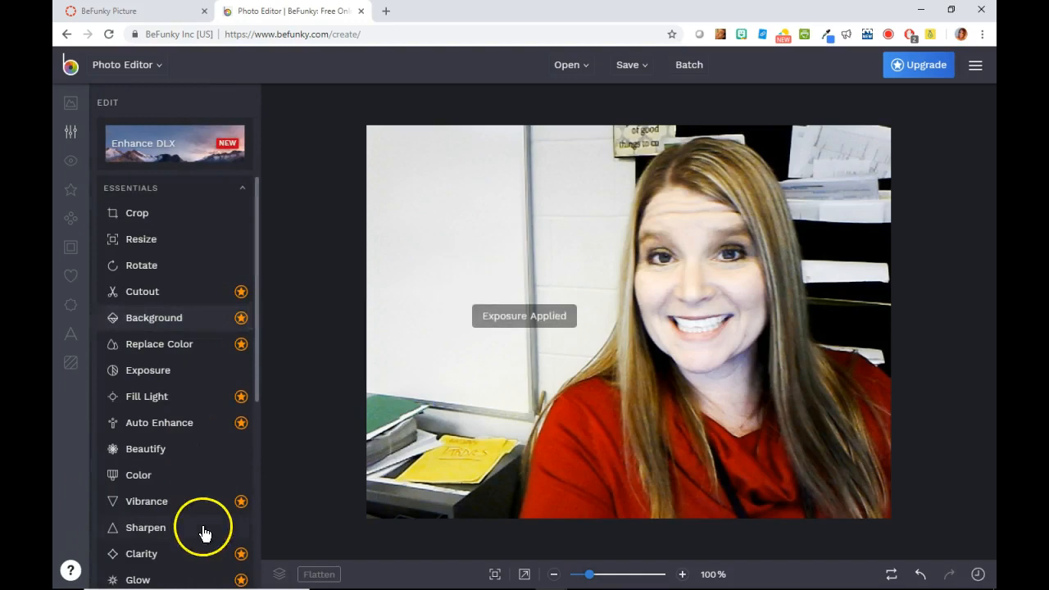
pyautogui.click(157, 450)
pyautogui.moveTo(169, 184); pyautogui.dragTo(191, 182)
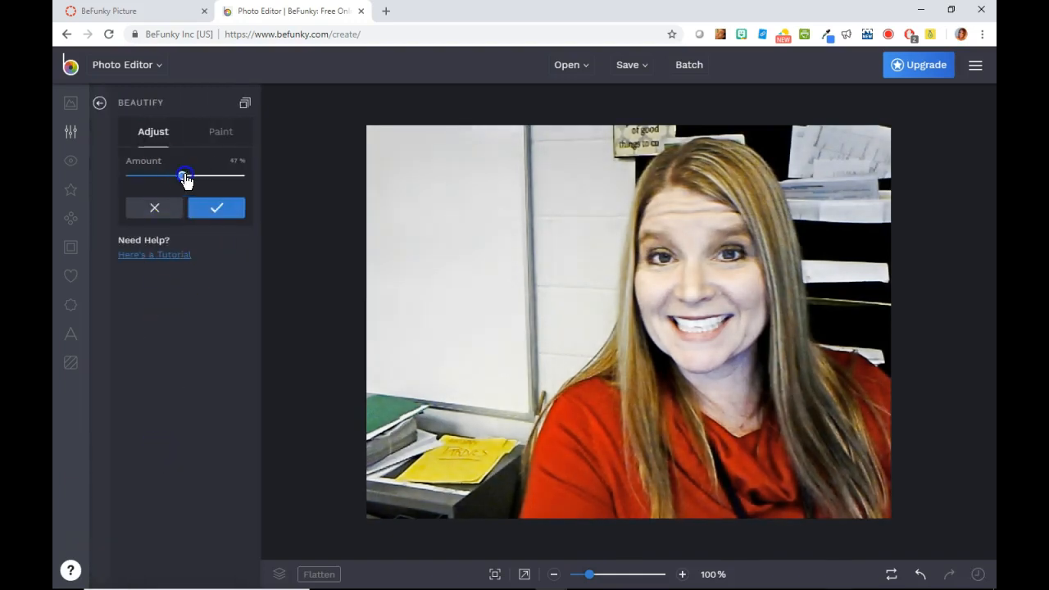
pyautogui.moveTo(173, 182)
pyautogui.mouseDown()
pyautogui.moveTo(209, 185)
pyautogui.moveTo(171, 186)
pyautogui.mouseUp()
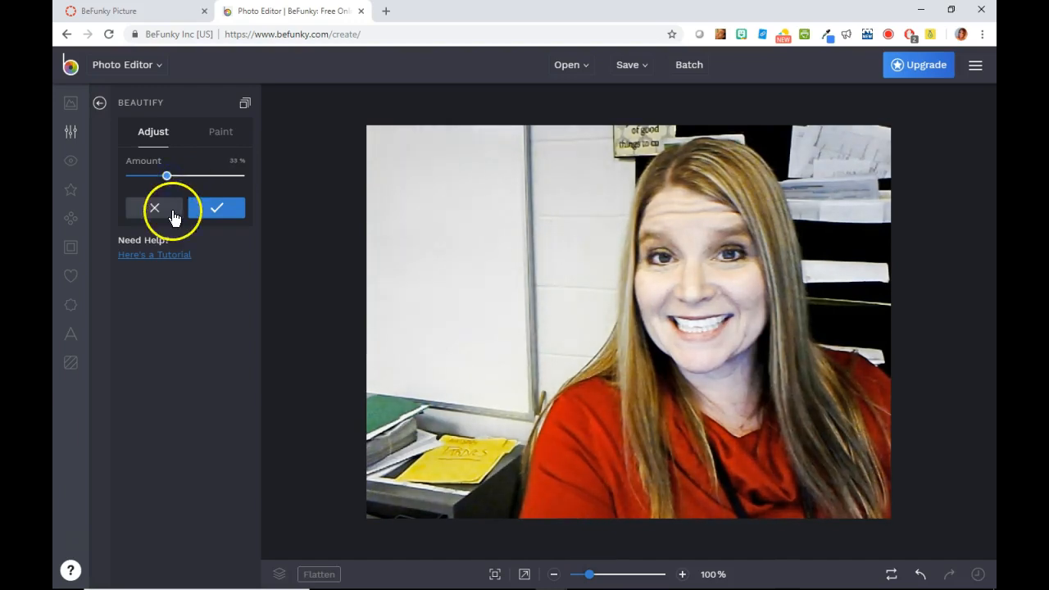
pyautogui.click(175, 215)
pyautogui.scroll(-3, 197, 426)
pyautogui.scroll(-2, 197, 478)
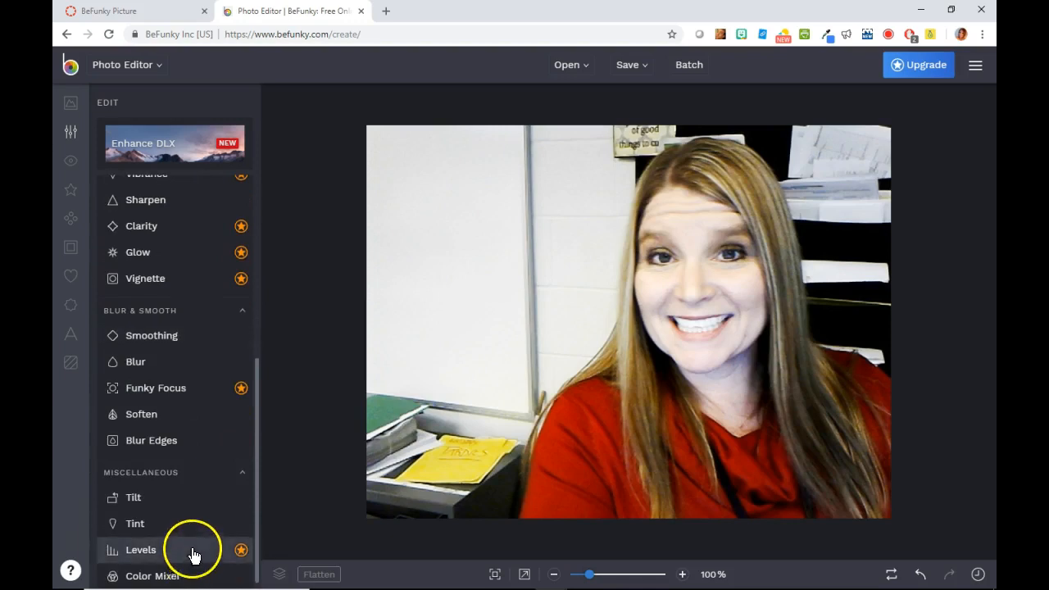
pyautogui.click(147, 362)
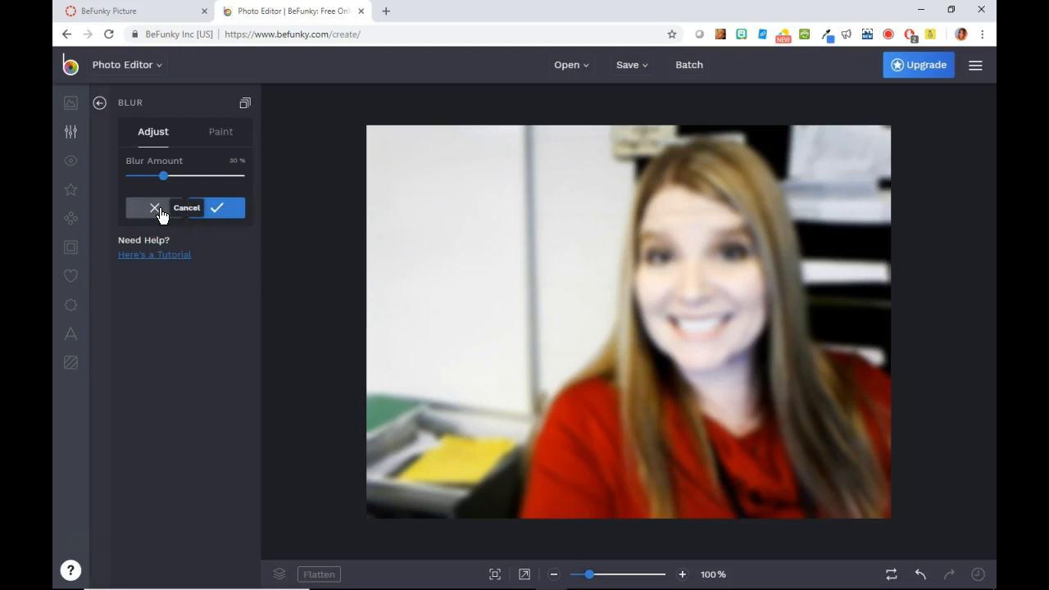
pyautogui.click(162, 215)
# Apply a Tint to the photo with Color Value 1 set to the gray #B2AEAE
pyautogui.scroll(-1, 172, 495)
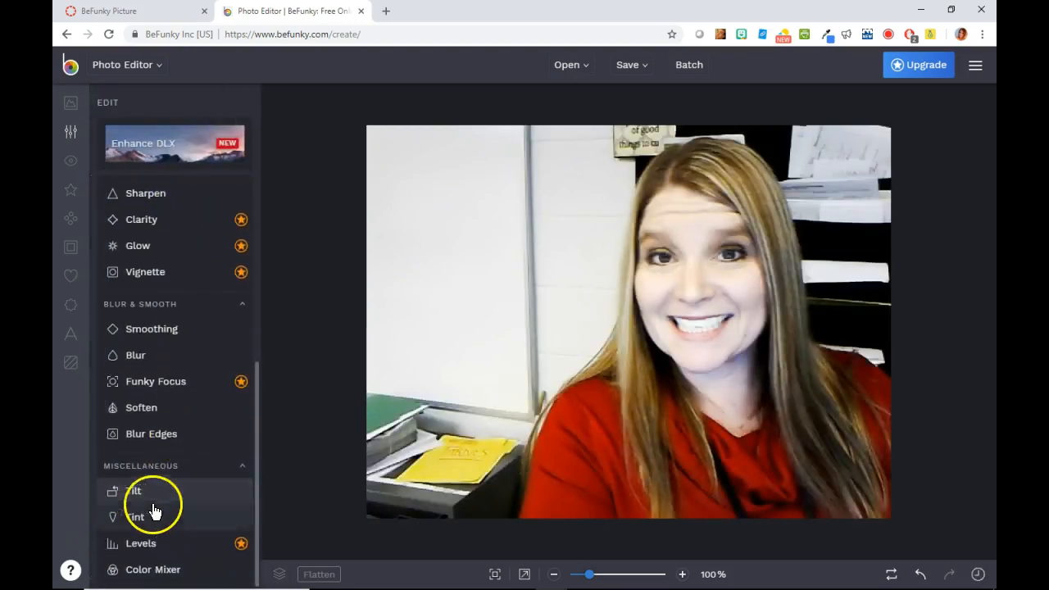
pyautogui.click(134, 518)
pyautogui.click(234, 167)
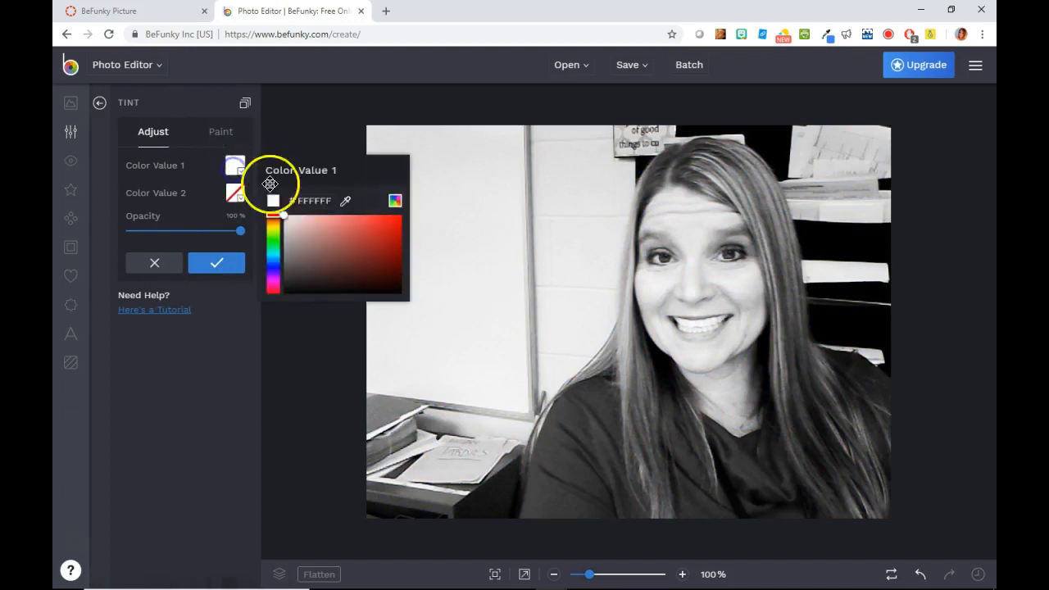
pyautogui.moveTo(362, 236); pyautogui.dragTo(374, 227)
pyautogui.moveTo(336, 267); pyautogui.dragTo(294, 270)
pyautogui.click(288, 238)
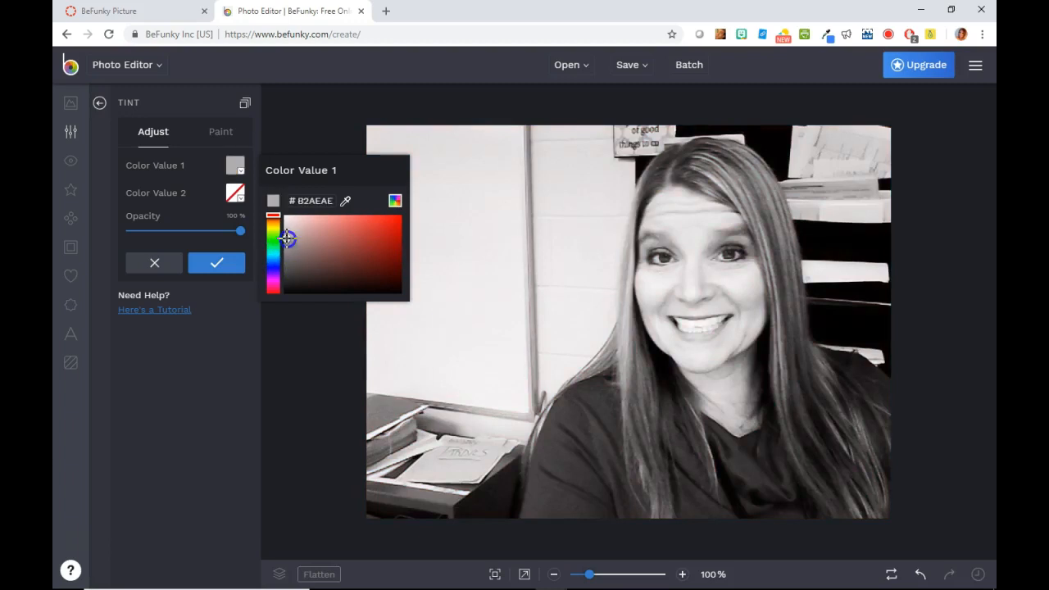
pyautogui.click(218, 264)
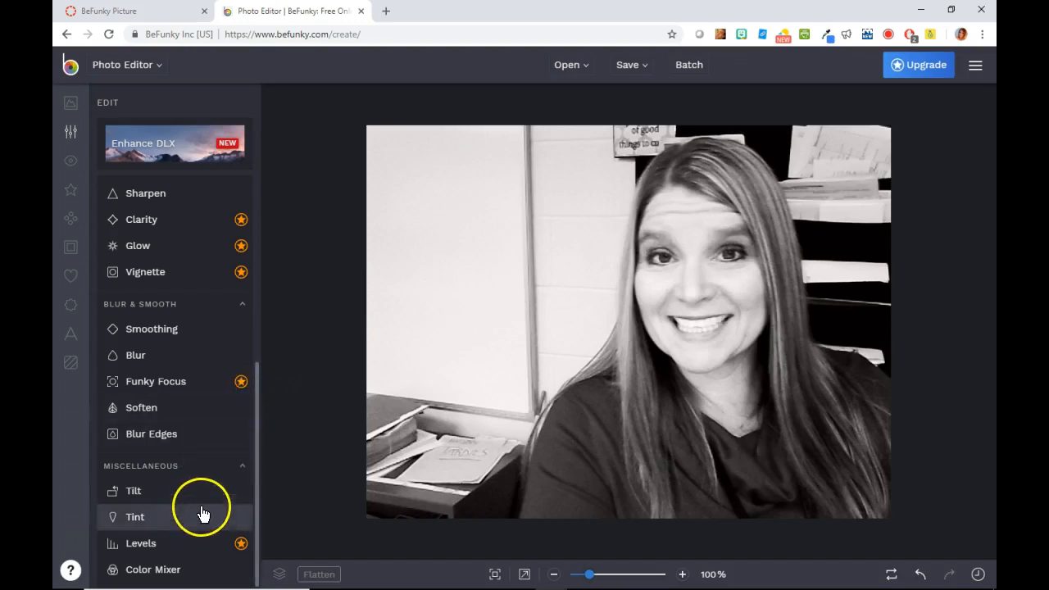
pyautogui.scroll(2, 201, 519)
pyautogui.scroll(4, 218, 455)
pyautogui.click(70, 104)
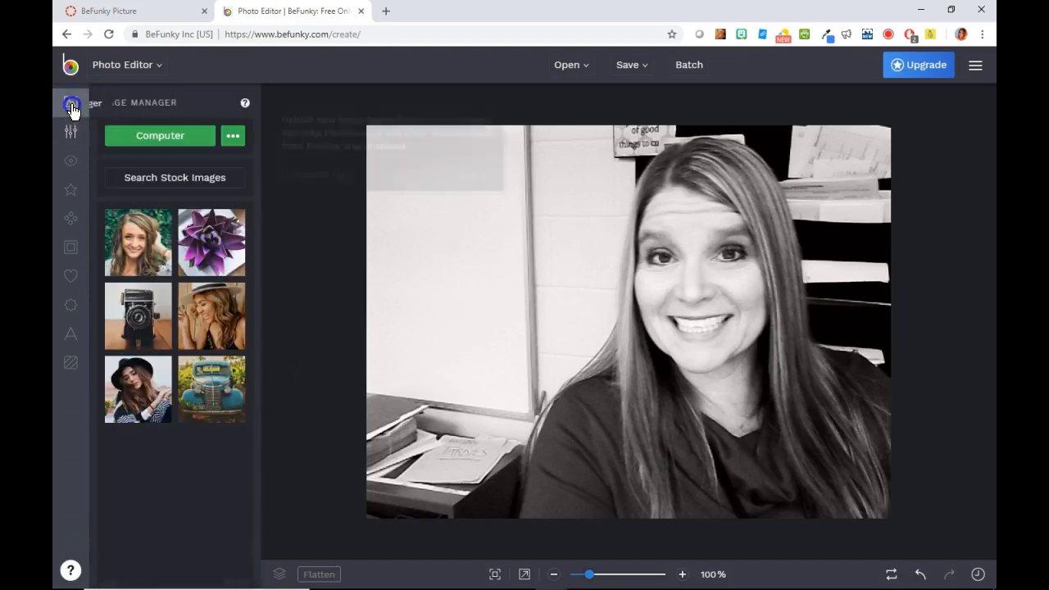
pyautogui.click(72, 133)
pyautogui.click(74, 137)
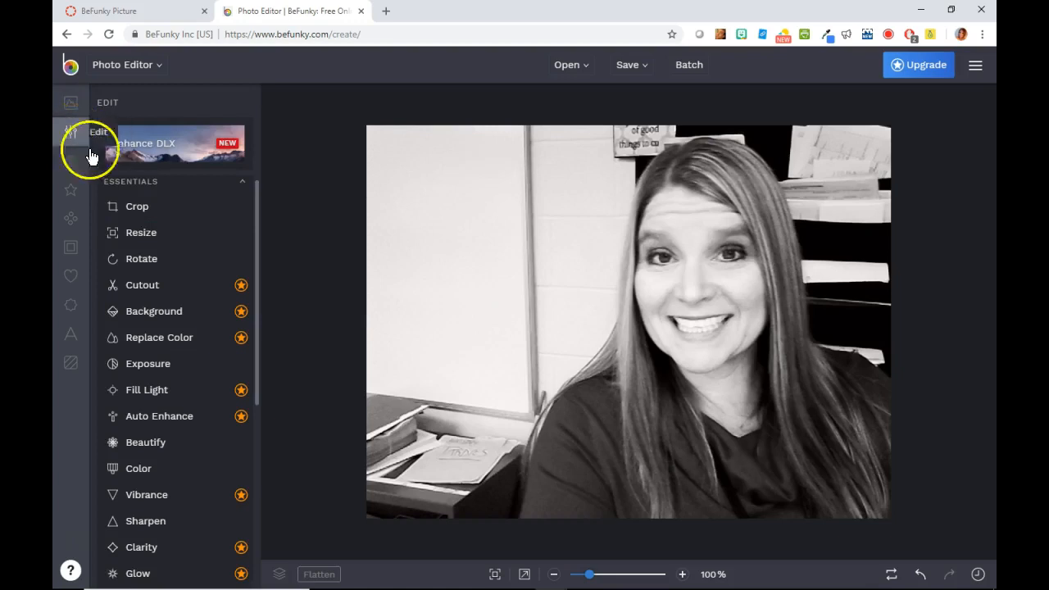
# Crop the photo to a nearly square frame, trimming empty background beside the face
pyautogui.click(138, 206)
pyautogui.moveTo(399, 322); pyautogui.dragTo(468, 322)
pyautogui.click(236, 293)
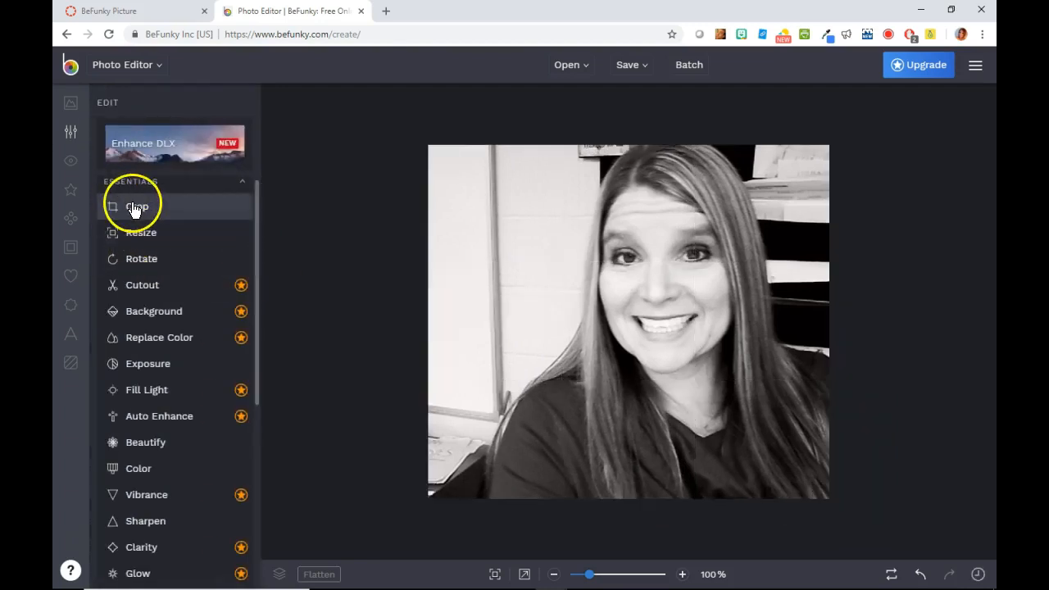
# Look through the Touch Up tools, opening Blemish Fix and cancelling it without retouching the face
pyautogui.click(72, 161)
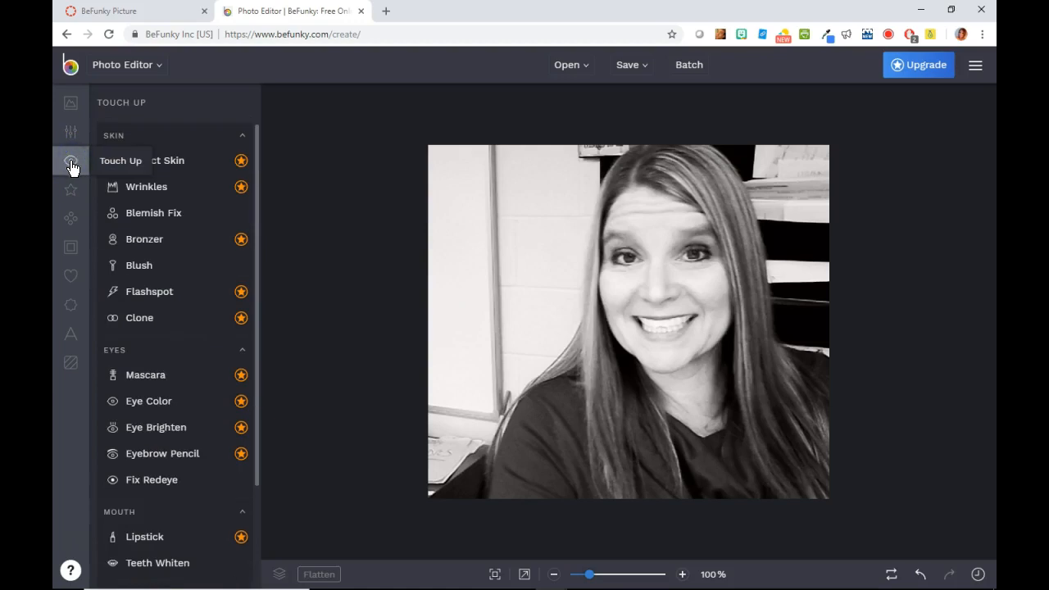
pyautogui.click(155, 214)
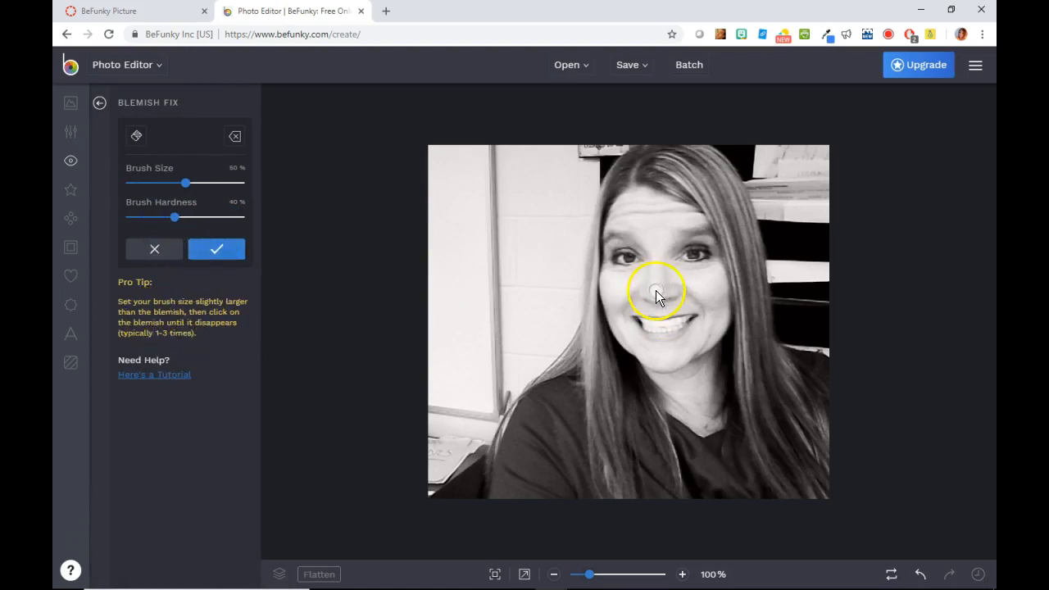
pyautogui.click(167, 256)
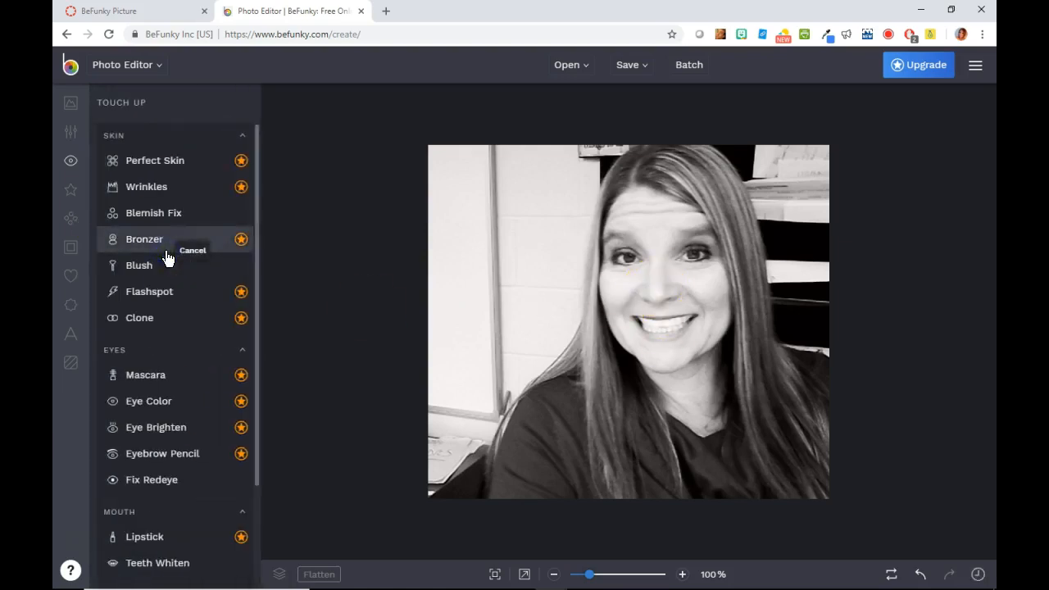
pyautogui.scroll(-2, 205, 525)
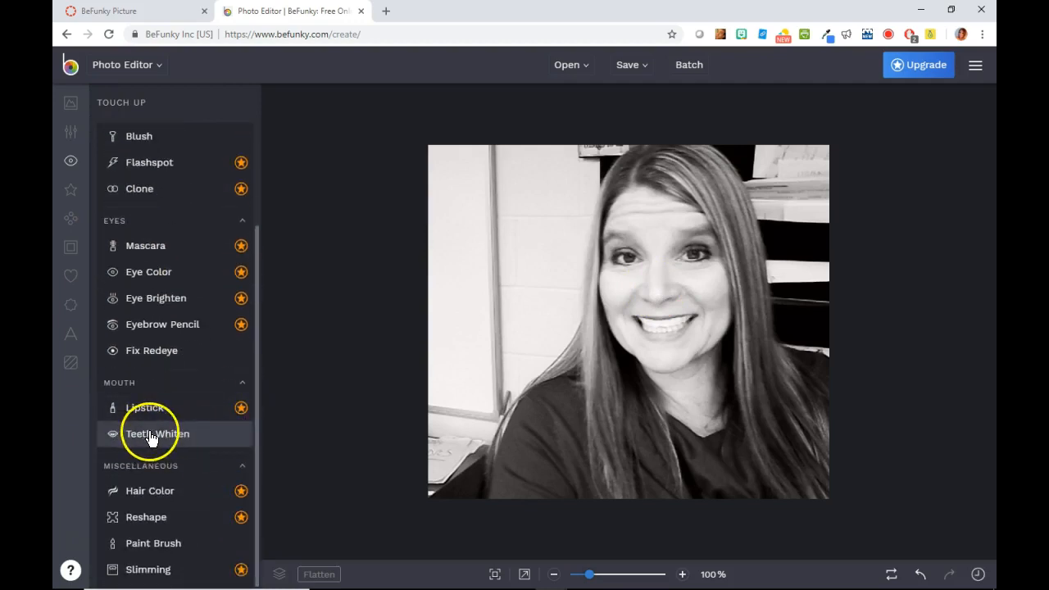
# Examine the Featured effects and the Cartoonizer artsy filters to see which are free to use
pyautogui.click(68, 197)
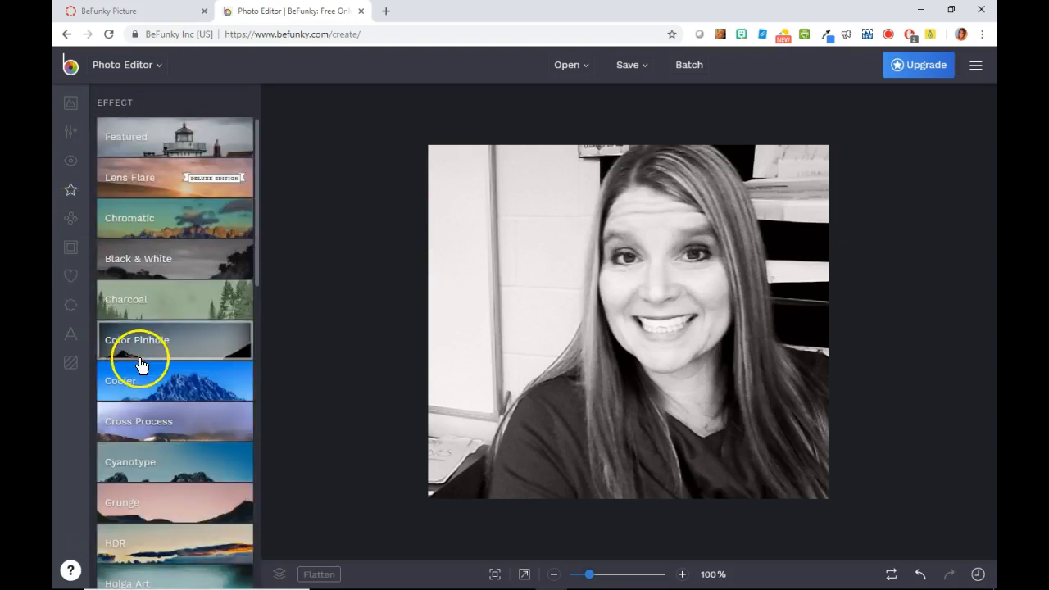
pyautogui.click(147, 140)
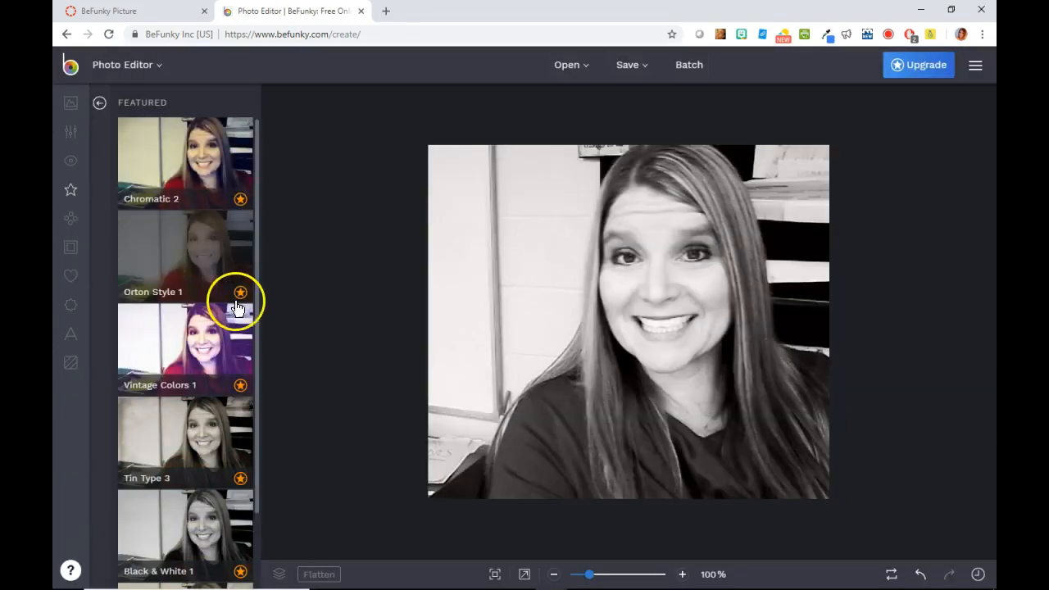
pyautogui.scroll(-2, 224, 442)
pyautogui.scroll(2, 224, 443)
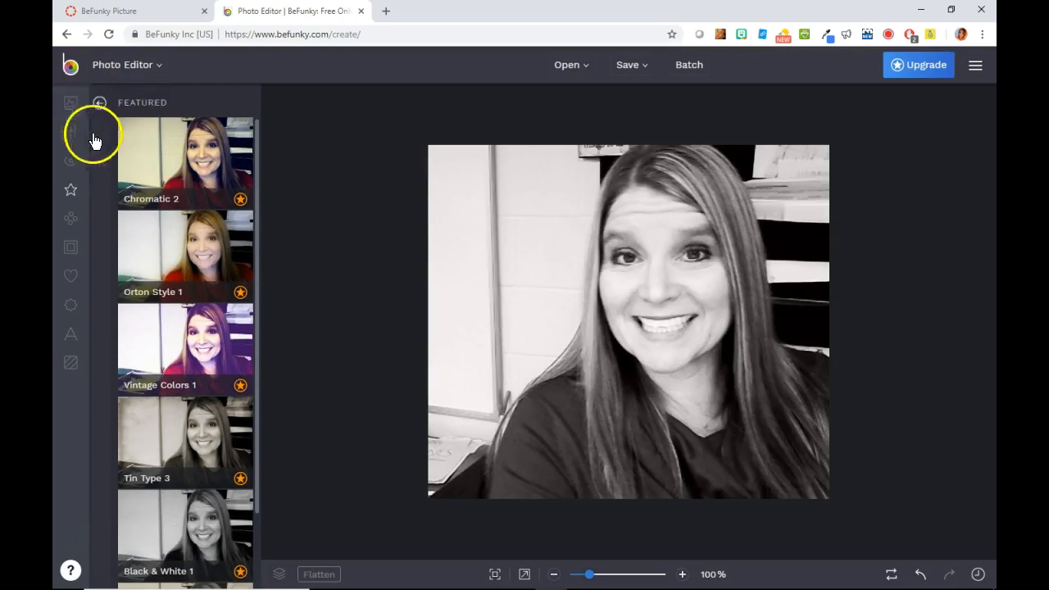
pyautogui.click(99, 104)
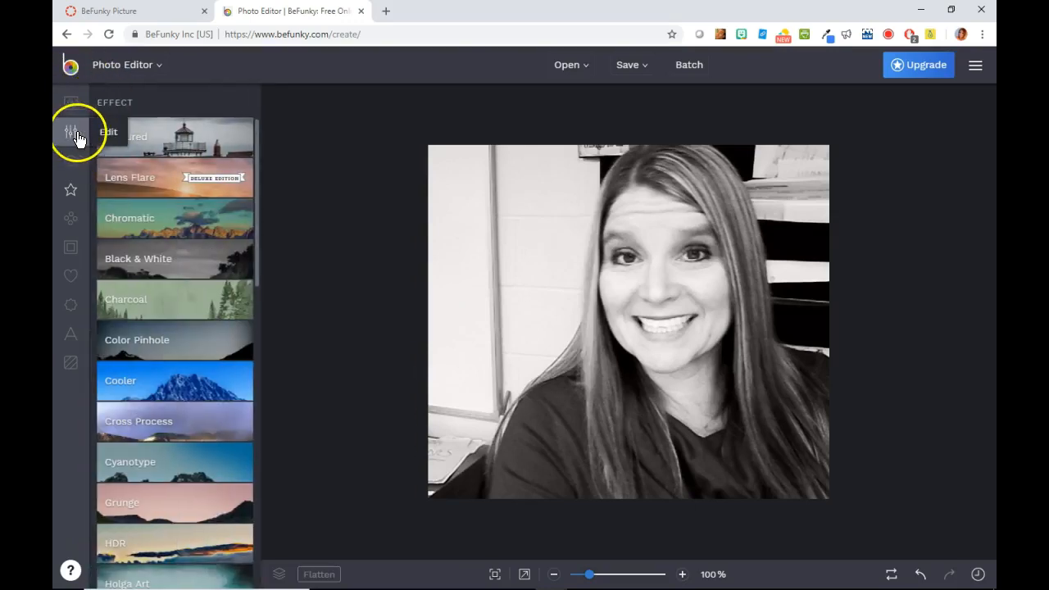
pyautogui.click(70, 228)
pyautogui.click(143, 174)
pyautogui.click(231, 233)
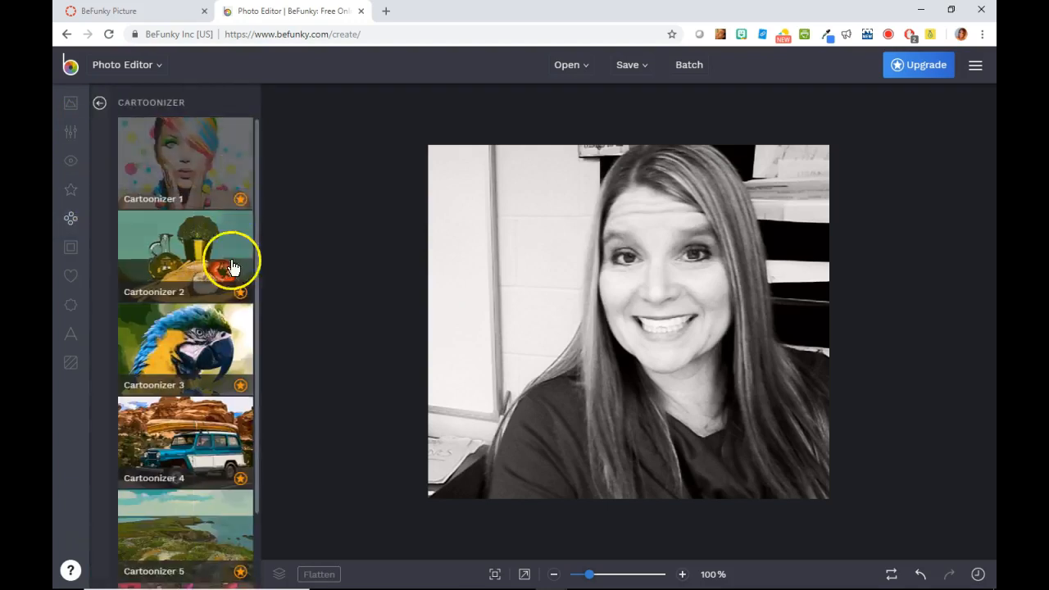
pyautogui.click(71, 134)
pyautogui.click(73, 138)
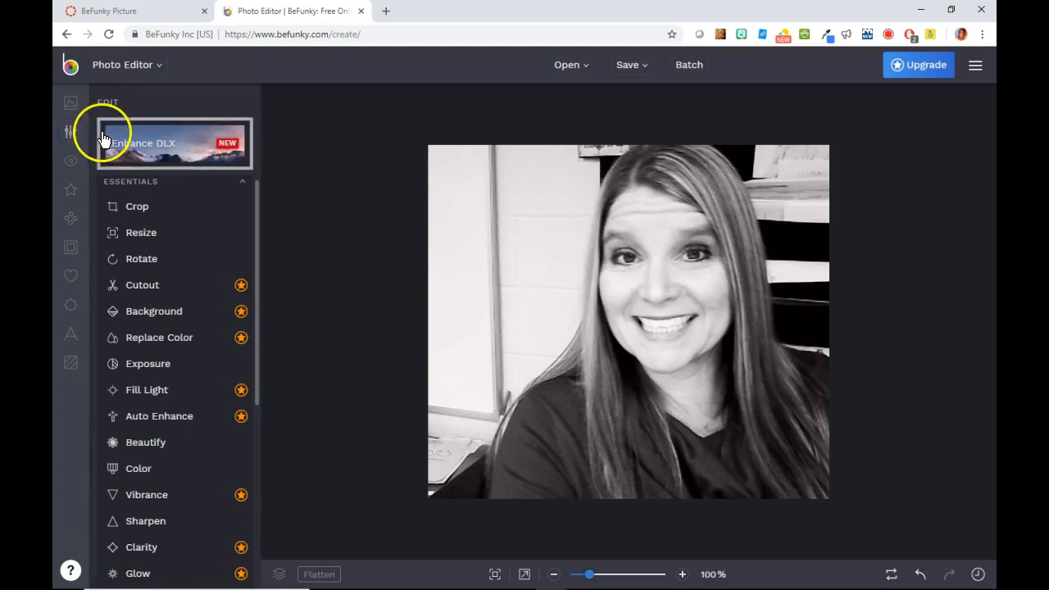
# Preview the Border frame, discard it, and apply a Drop Shadow frame to the photo
pyautogui.click(70, 251)
pyautogui.click(150, 164)
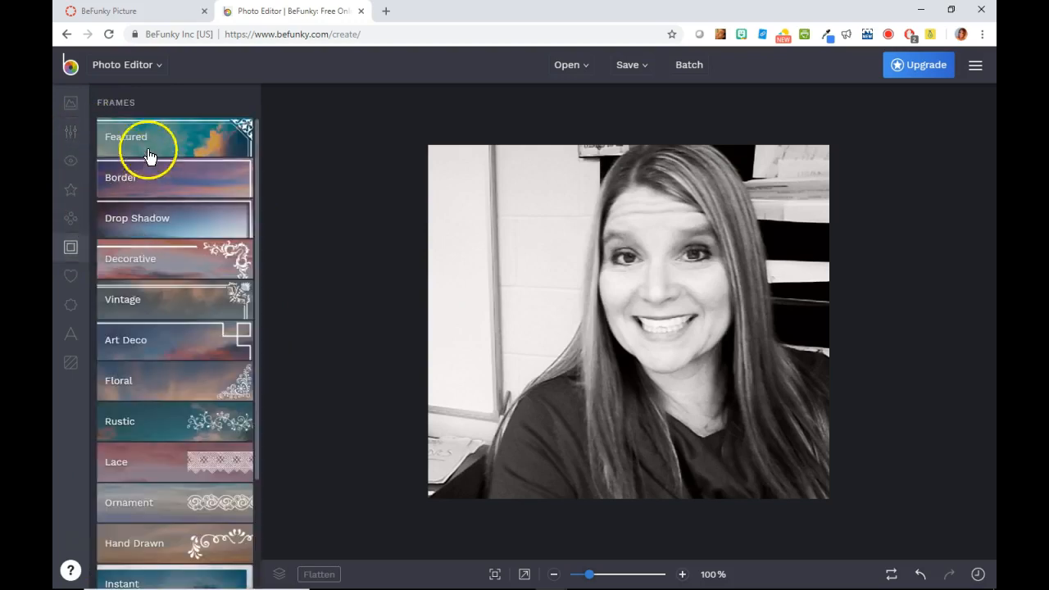
pyautogui.click(190, 182)
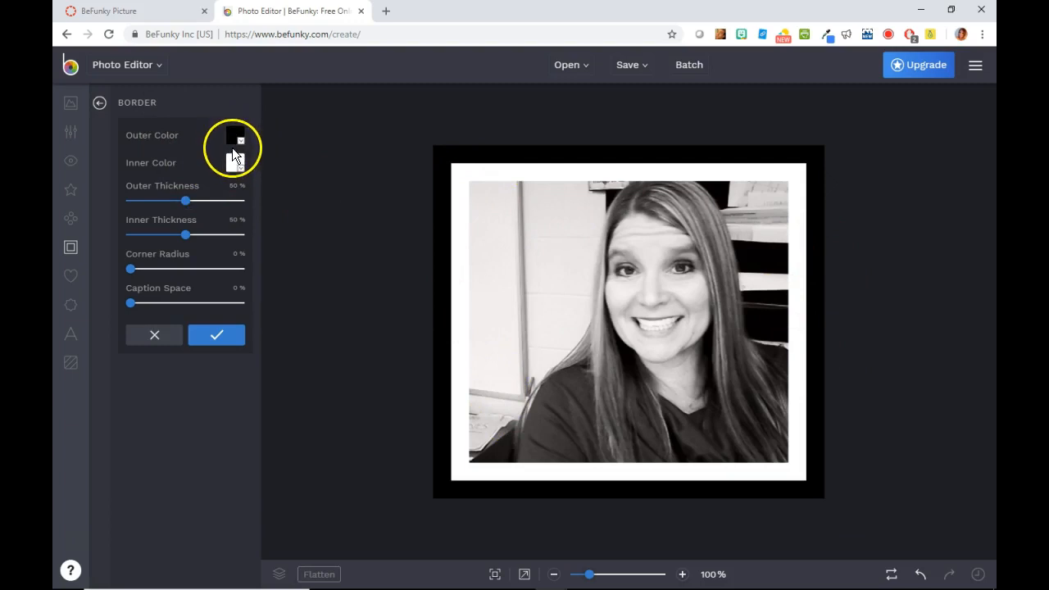
pyautogui.click(156, 335)
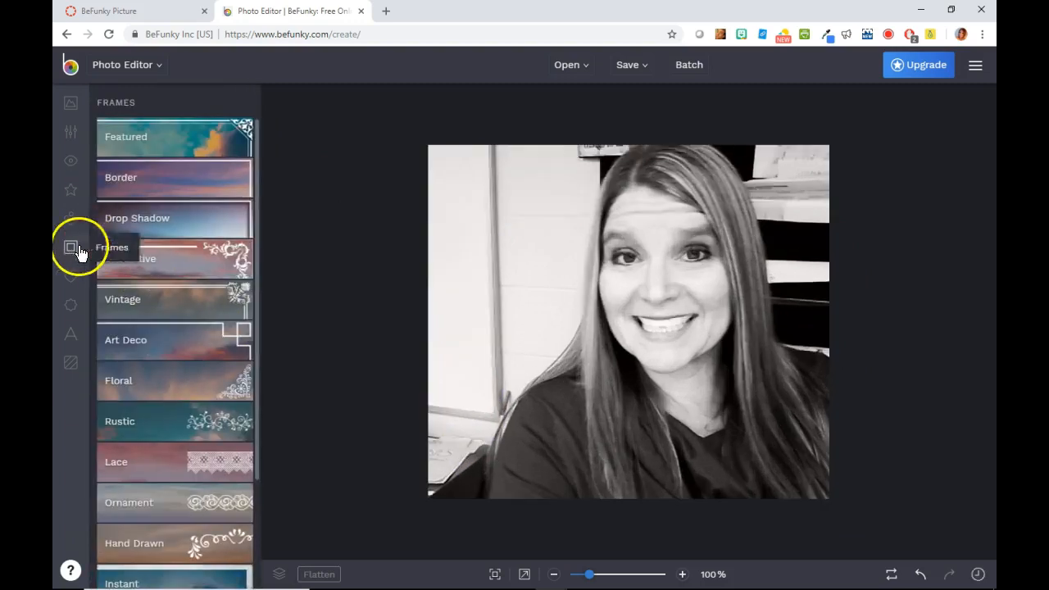
pyautogui.click(136, 223)
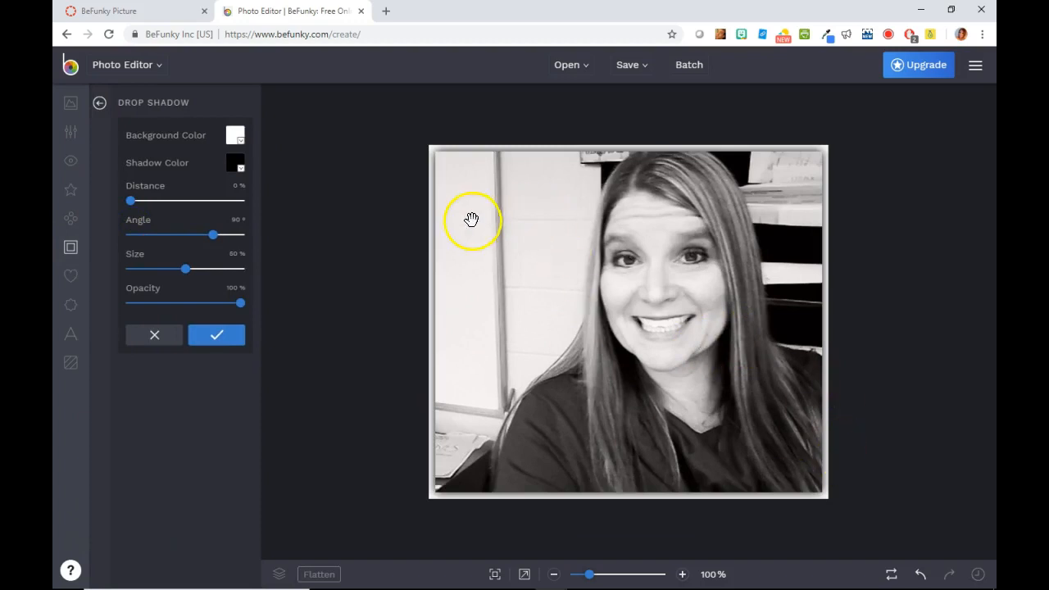
pyautogui.click(218, 333)
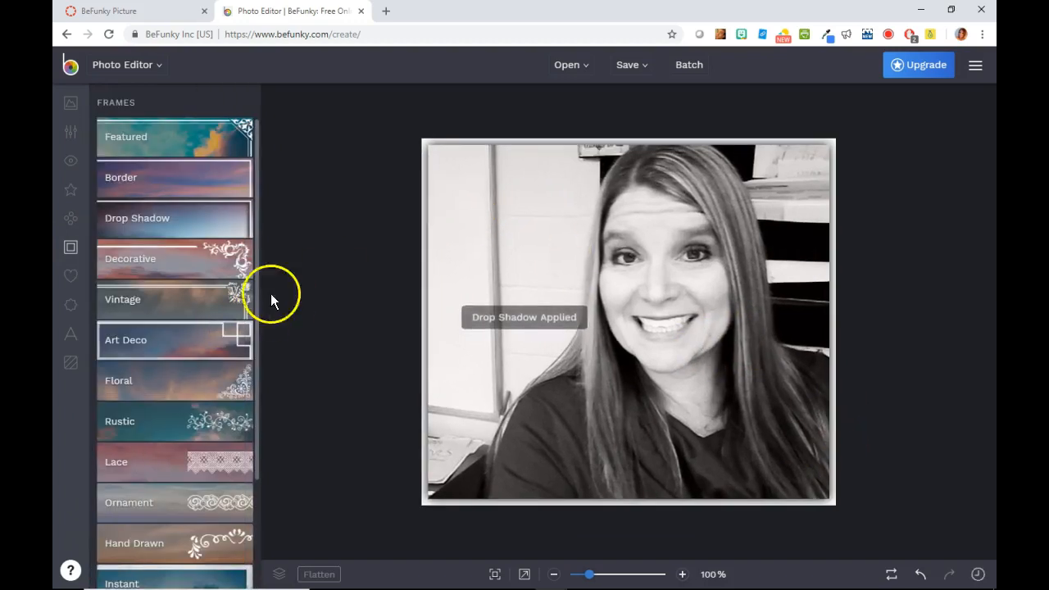
# Try the Lace 1 frame on the photo and undo it
pyautogui.click(180, 463)
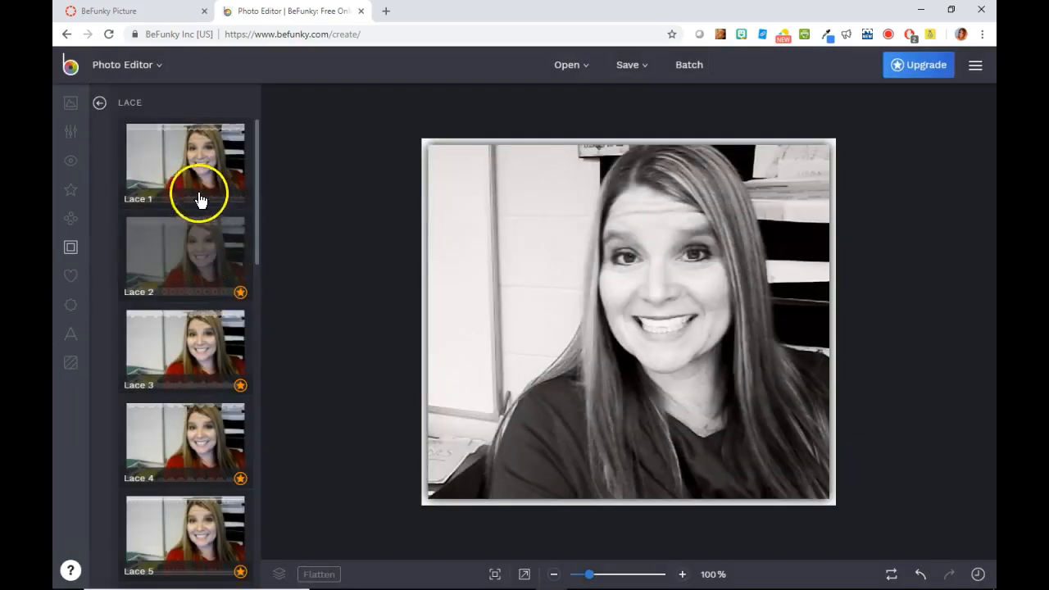
pyautogui.click(196, 167)
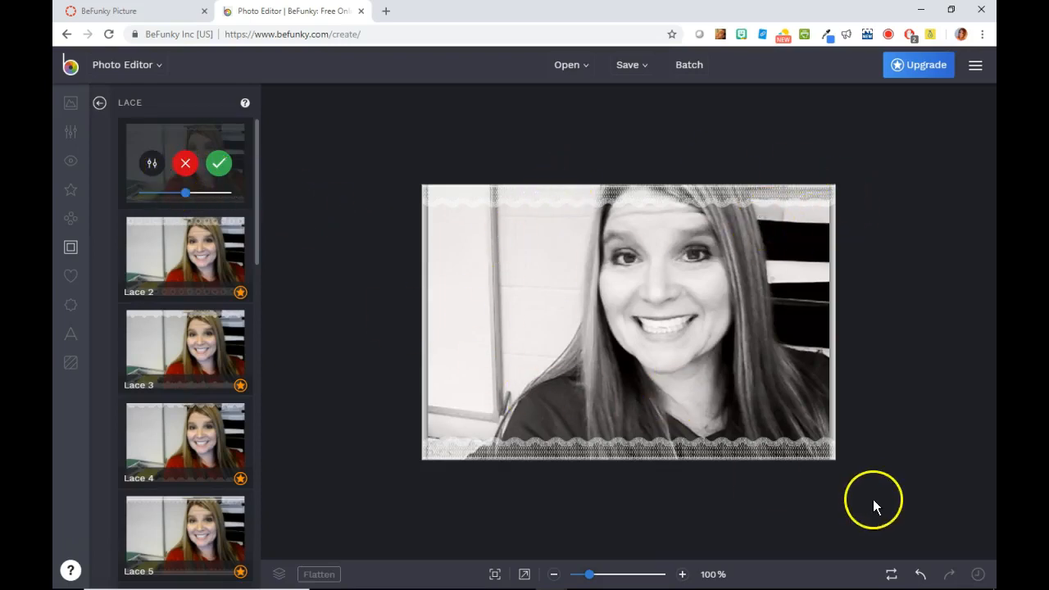
pyautogui.click(921, 573)
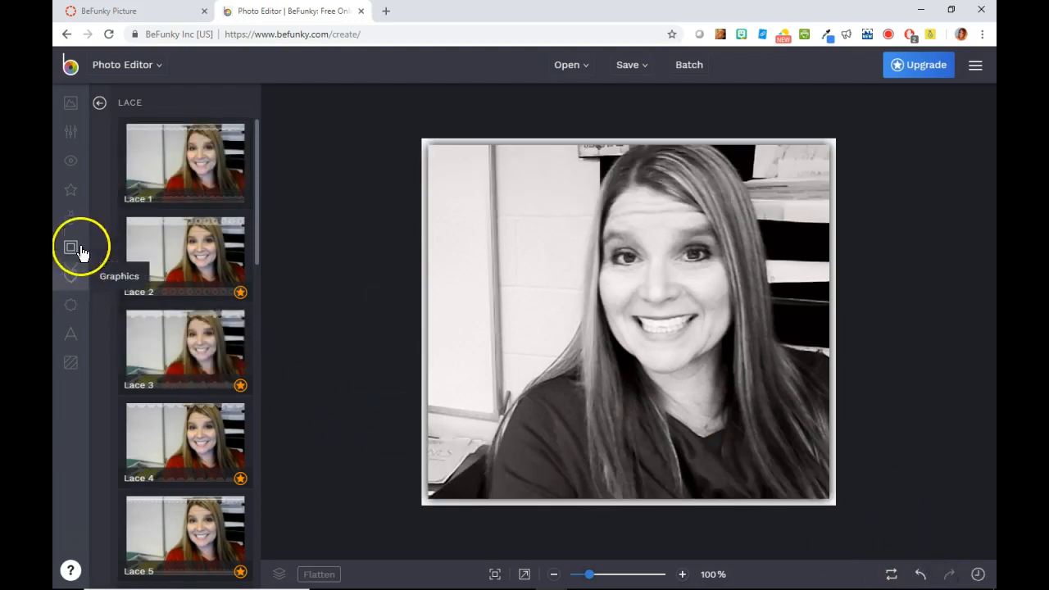
# Browse the graphics categories and view the Music graphics in the Graphic Library
pyautogui.click(71, 279)
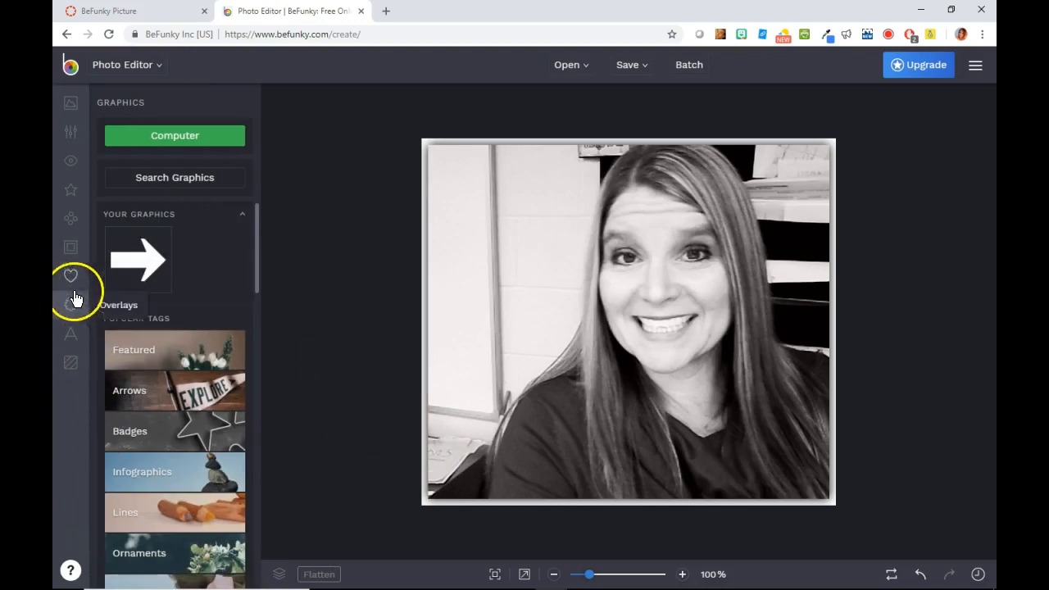
pyautogui.scroll(-3, 205, 409)
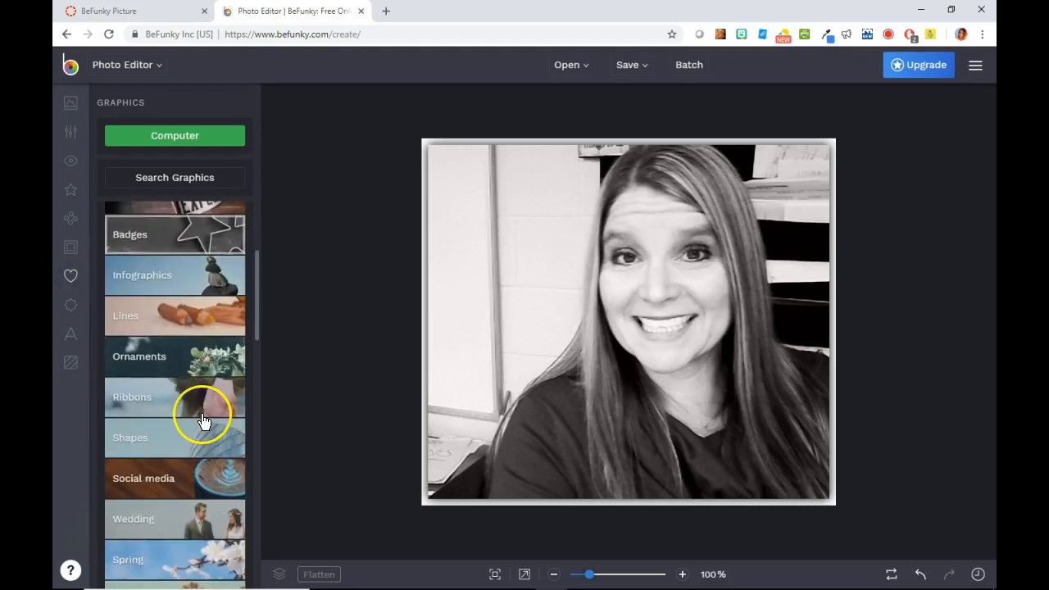
pyautogui.scroll(-2, 205, 420)
pyautogui.scroll(-2, 205, 421)
pyautogui.click(173, 180)
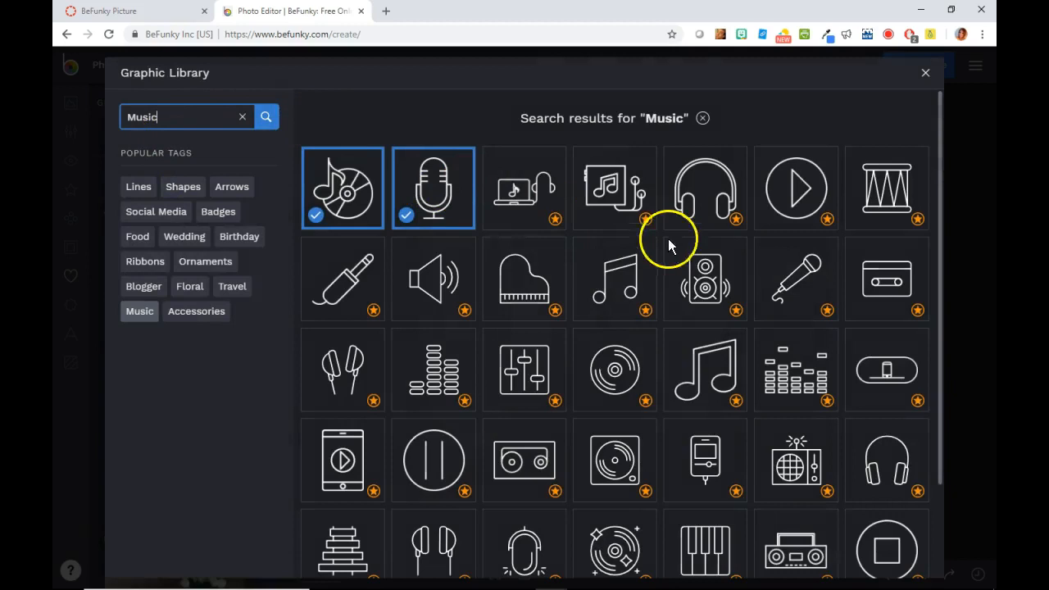
pyautogui.click(925, 74)
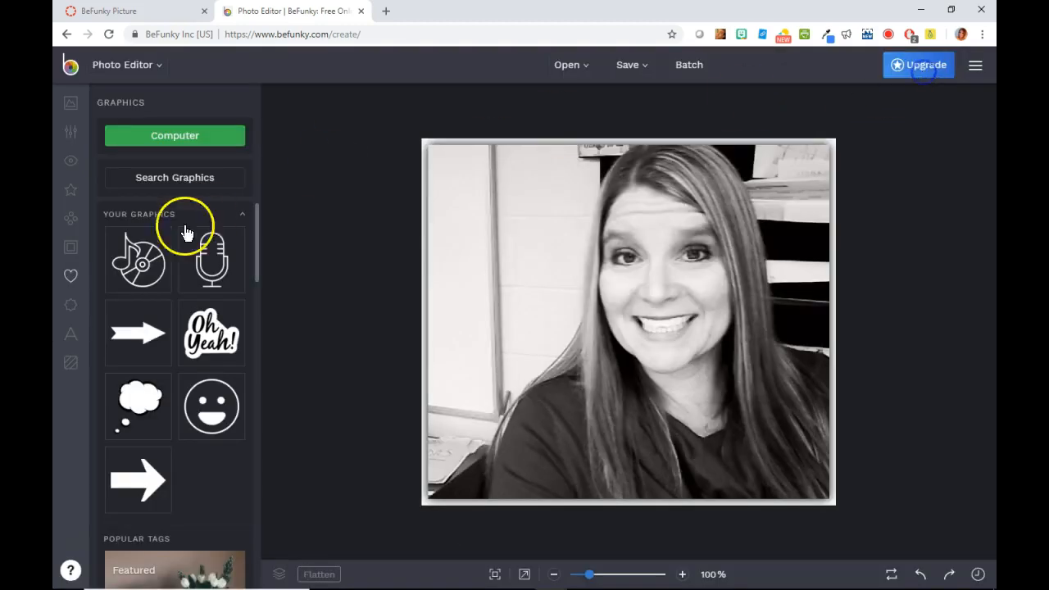
# Add the free arrow with the notched tail from the Arrows category to Your Graphics
pyautogui.click(69, 256)
pyautogui.click(69, 277)
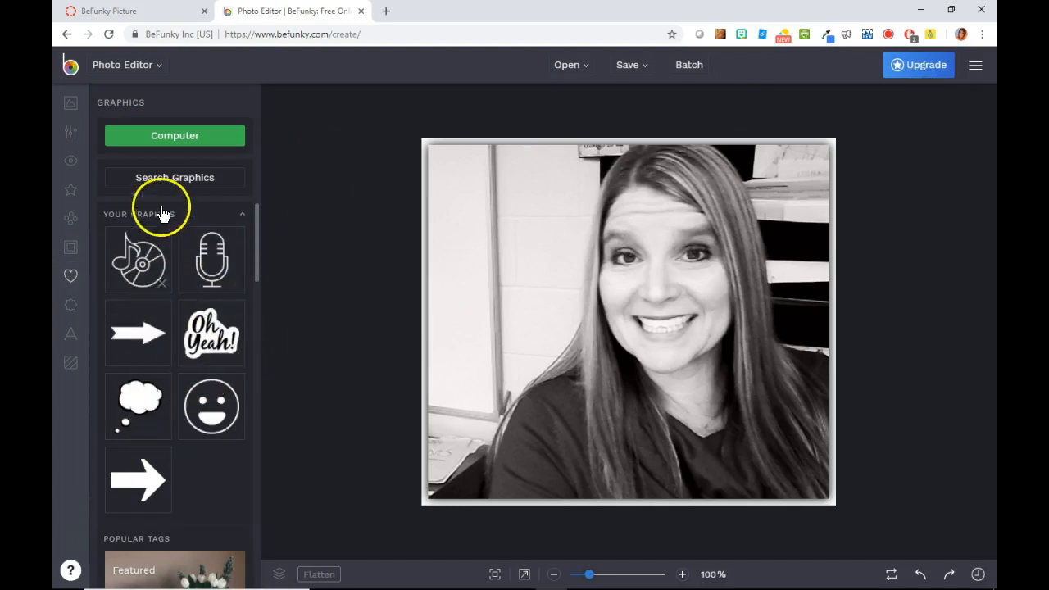
pyautogui.click(244, 217)
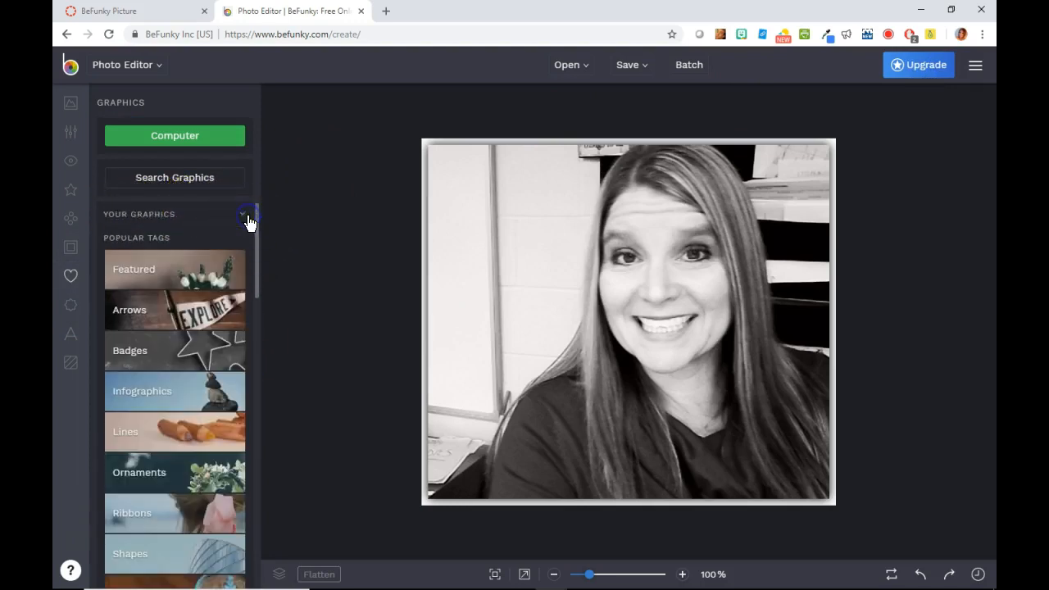
pyautogui.click(244, 216)
pyautogui.click(242, 218)
pyautogui.click(189, 309)
pyautogui.click(414, 200)
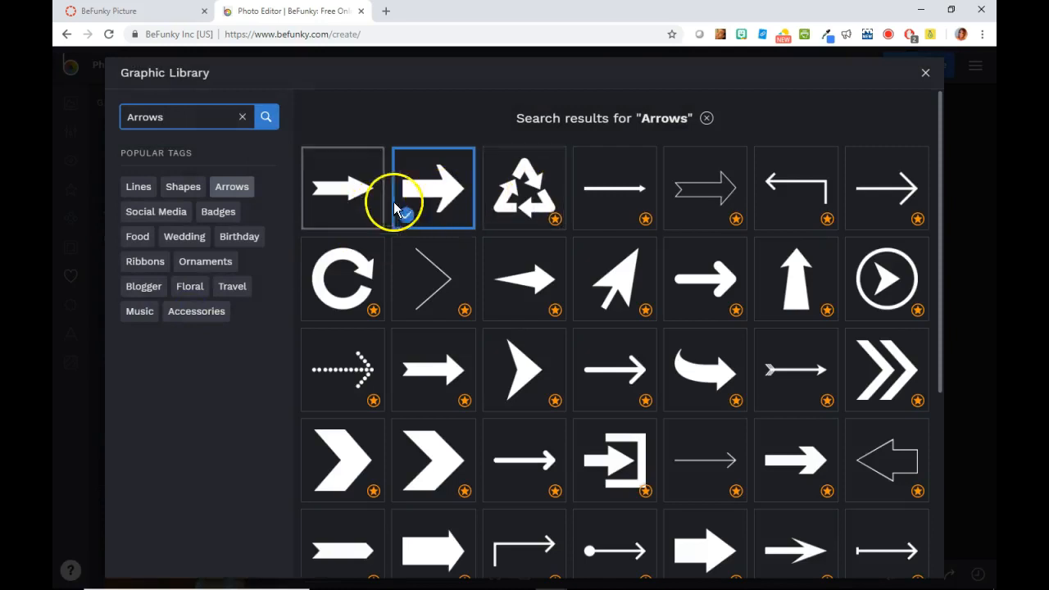
pyautogui.click(341, 207)
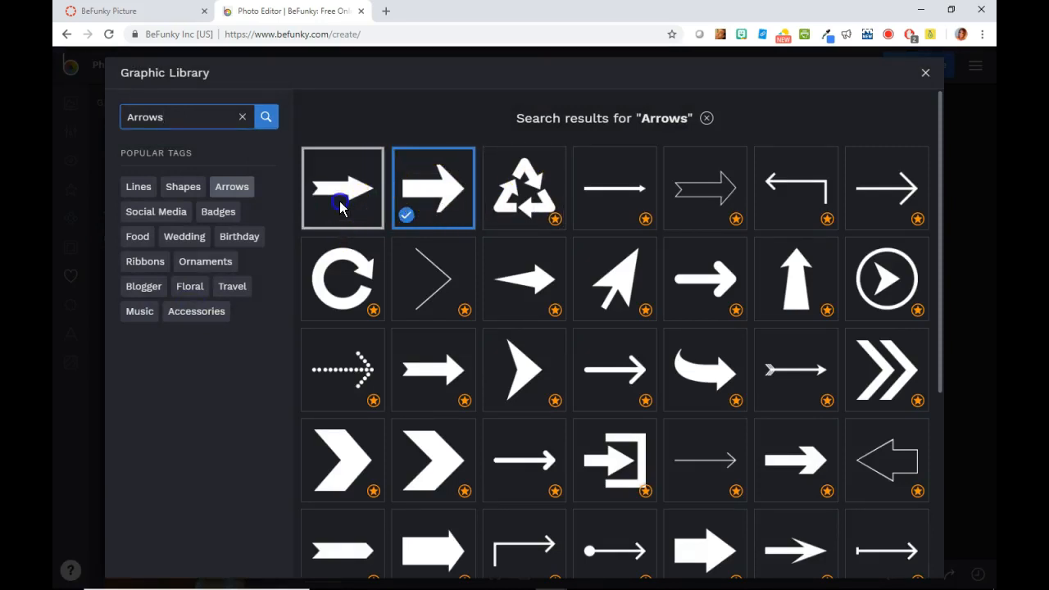
pyautogui.click(926, 76)
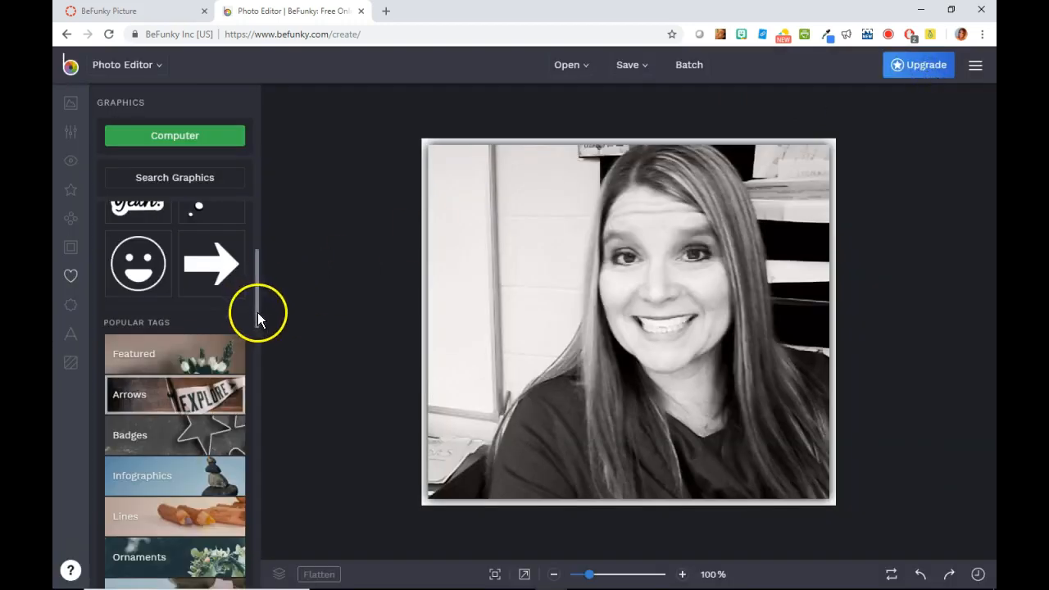
# Add the Kiss sticker from the Stickers category to Your Graphics and return to the start of the graphics list
pyautogui.moveTo(258, 313); pyautogui.dragTo(269, 238)
pyautogui.click(245, 219)
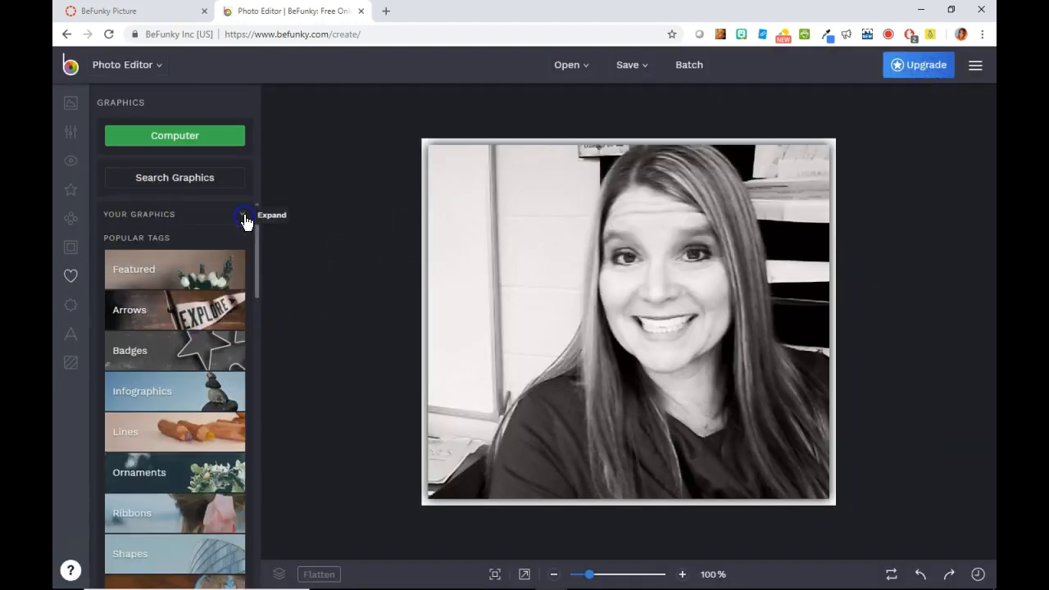
pyautogui.click(245, 220)
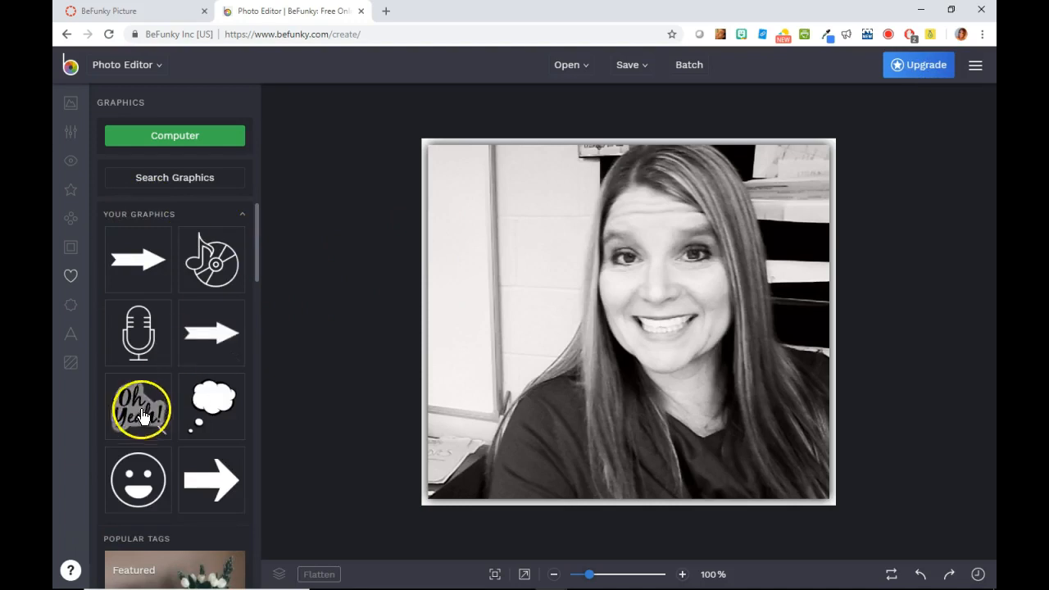
pyautogui.scroll(-6, 214, 401)
pyautogui.scroll(-10, 211, 434)
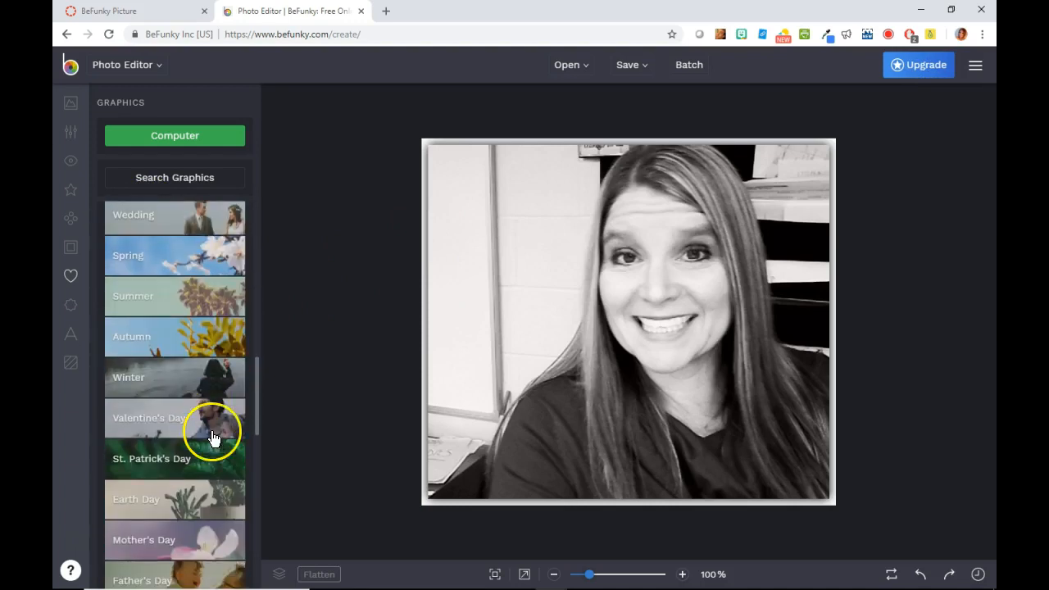
pyautogui.scroll(-3, 213, 438)
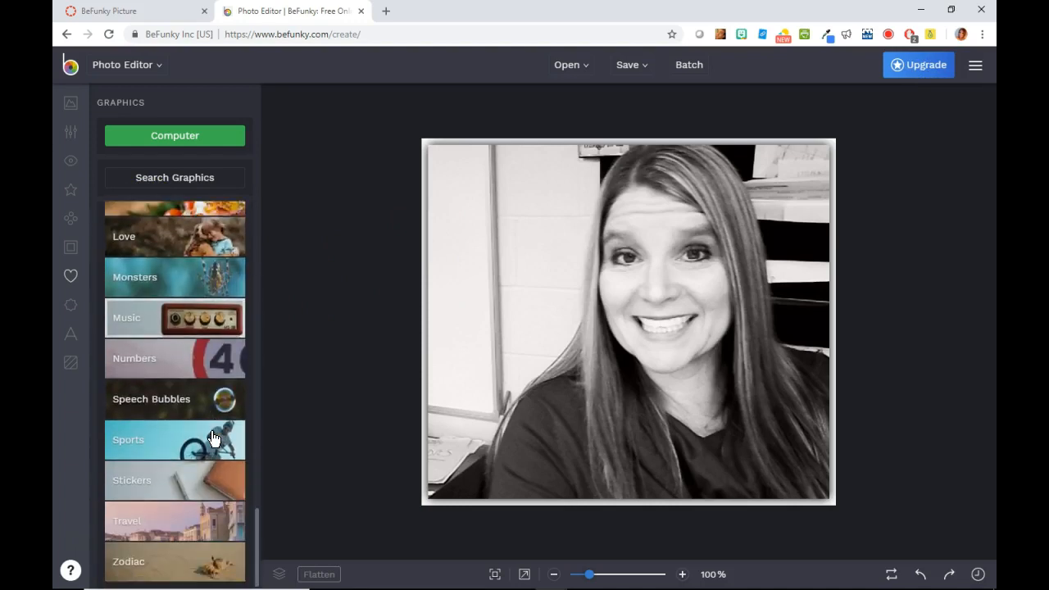
pyautogui.click(194, 484)
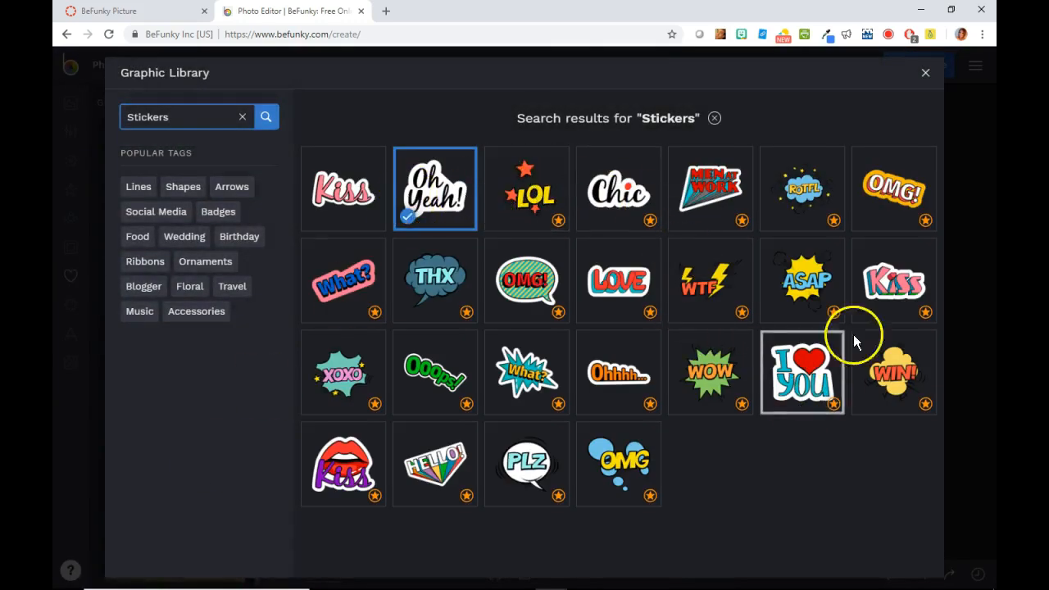
pyautogui.click(364, 215)
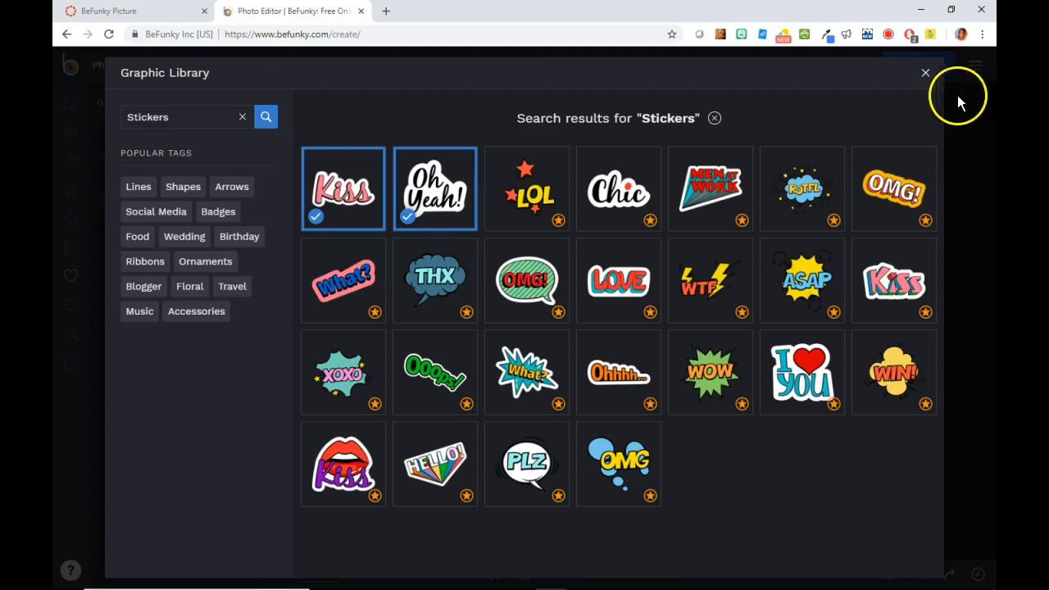
pyautogui.click(926, 73)
pyautogui.scroll(-5, 254, 306)
pyautogui.scroll(10, 254, 307)
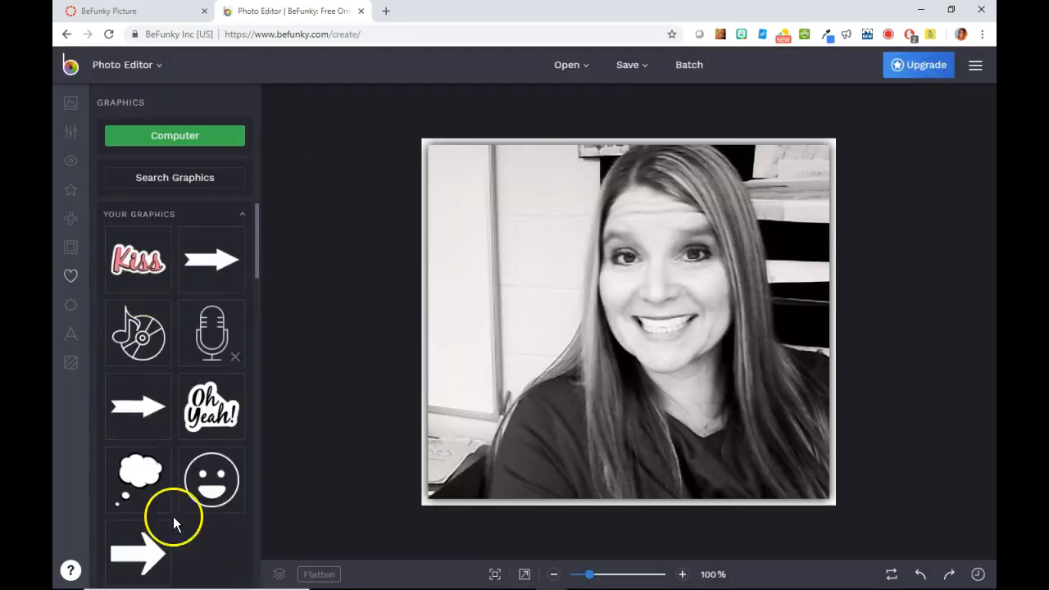
# Place the Oh Yeah! sticker on the photo, shrink it, tilt it counterclockwise and position it on the wall beside the head
pyautogui.moveTo(206, 414); pyautogui.dragTo(529, 234)
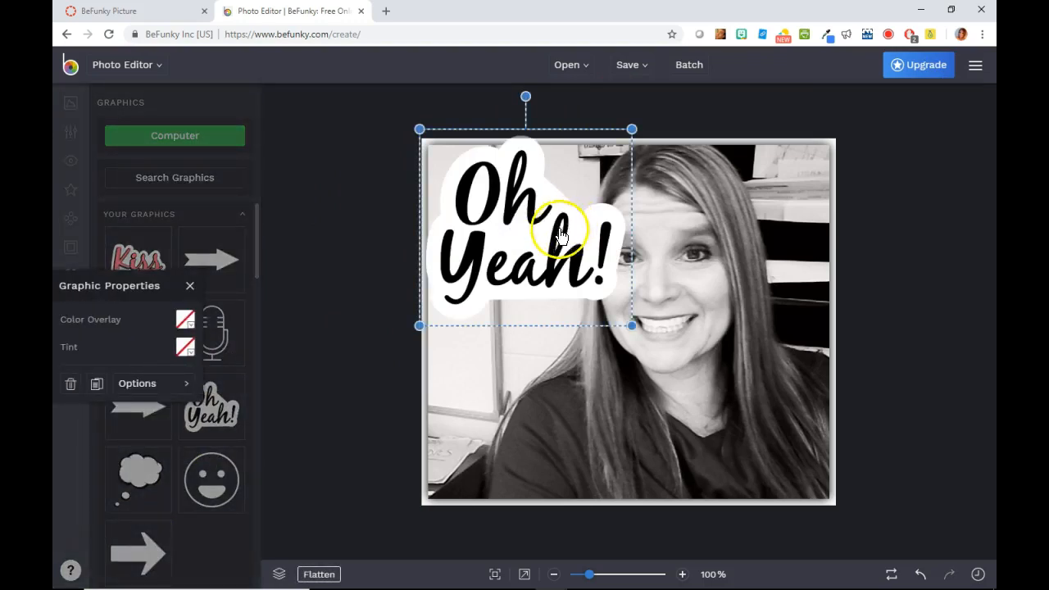
pyautogui.moveTo(552, 117); pyautogui.dragTo(507, 127)
pyautogui.moveTo(615, 121); pyautogui.dragTo(562, 224)
pyautogui.moveTo(528, 266); pyautogui.dragTo(522, 195)
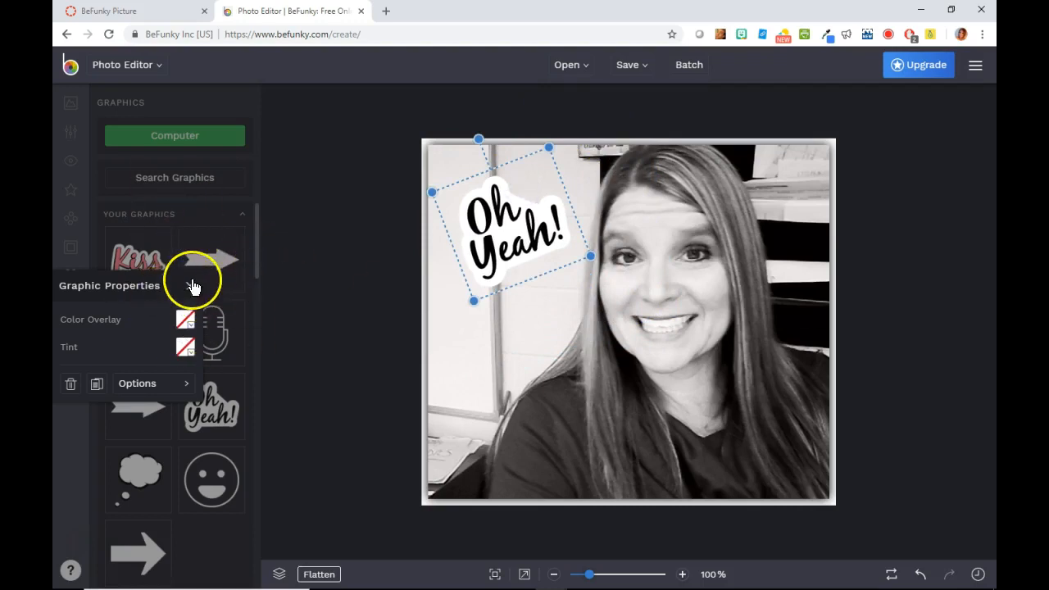
pyautogui.click(308, 314)
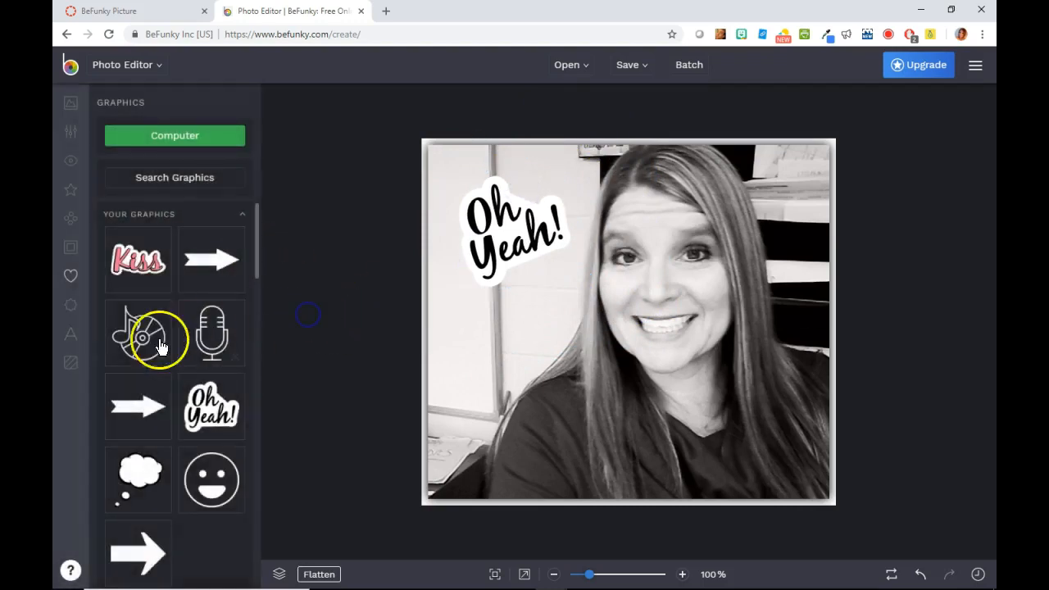
# Add a text object to the photo reading "I'm" followed by the person's first name and an exclamation mark
pyautogui.click(71, 336)
pyautogui.click(199, 139)
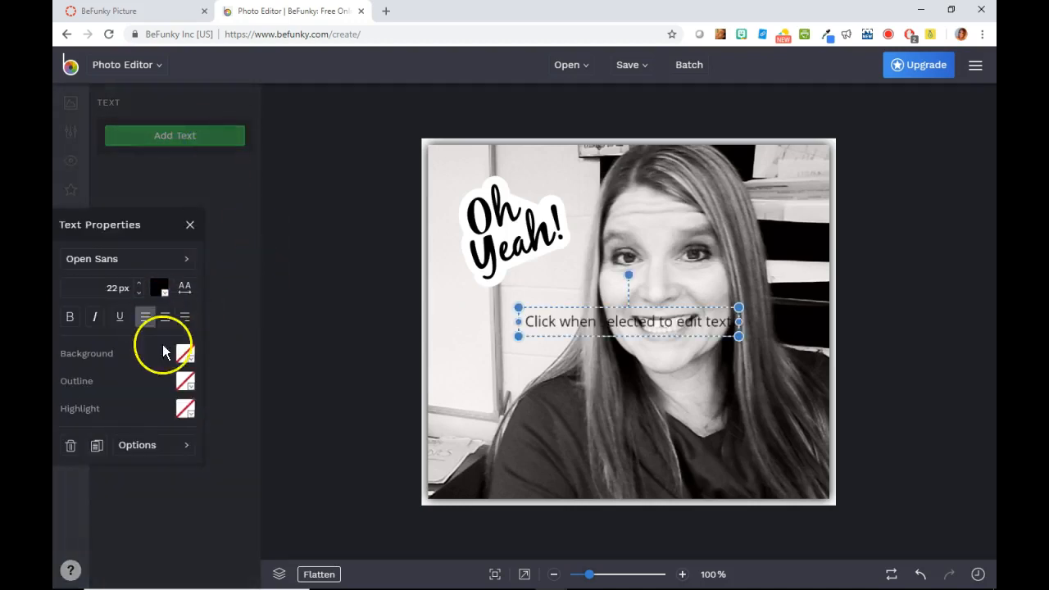
pyautogui.click(538, 327)
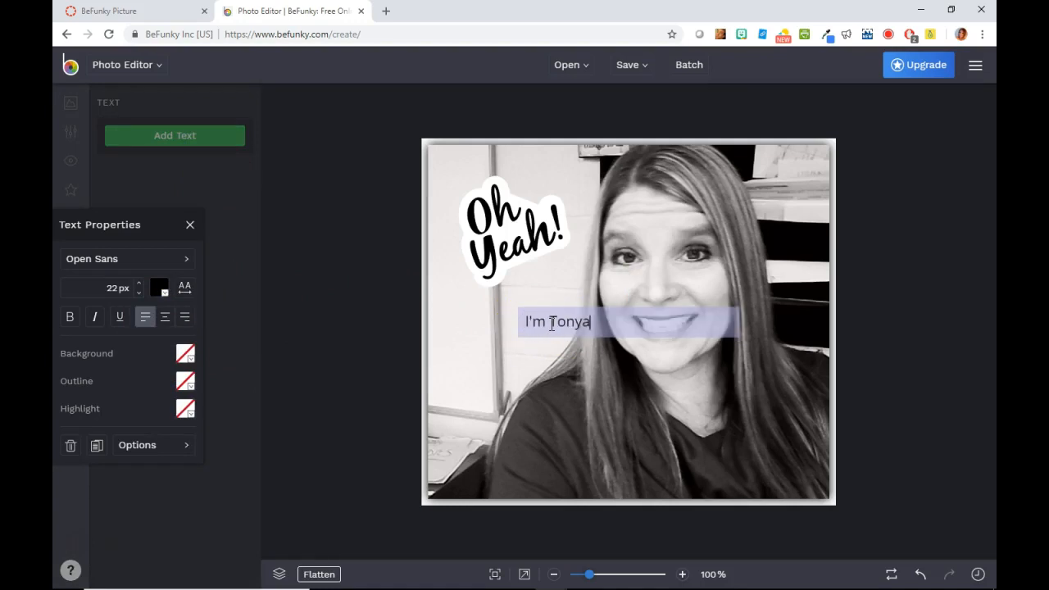
# Set the whole name text to the Berkshire Swash font at 61 px
pyautogui.moveTo(600, 324); pyautogui.dragTo(521, 323)
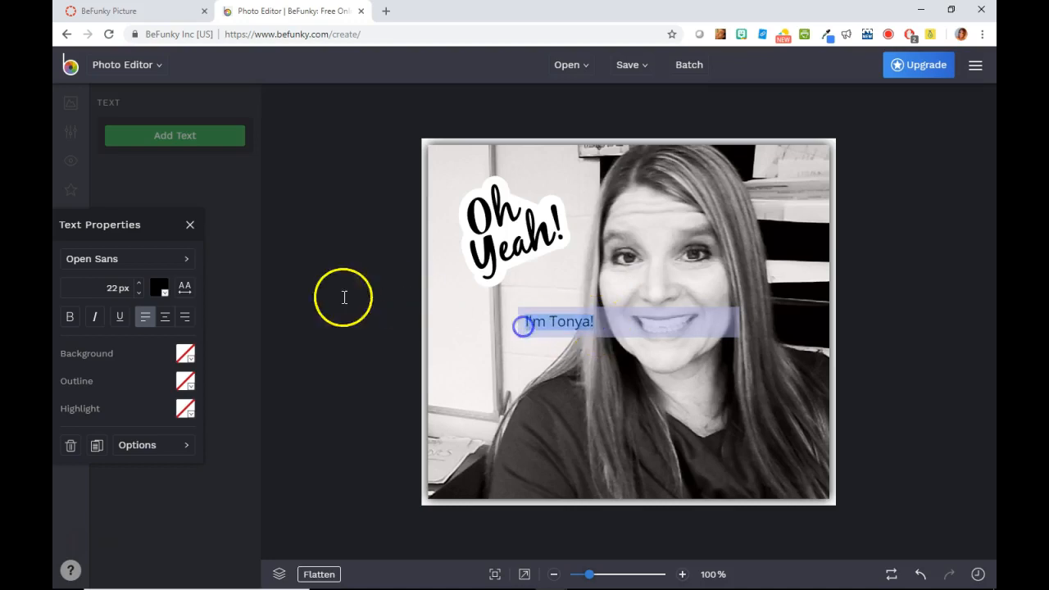
pyautogui.click(141, 262)
pyautogui.scroll(-6, 304, 310)
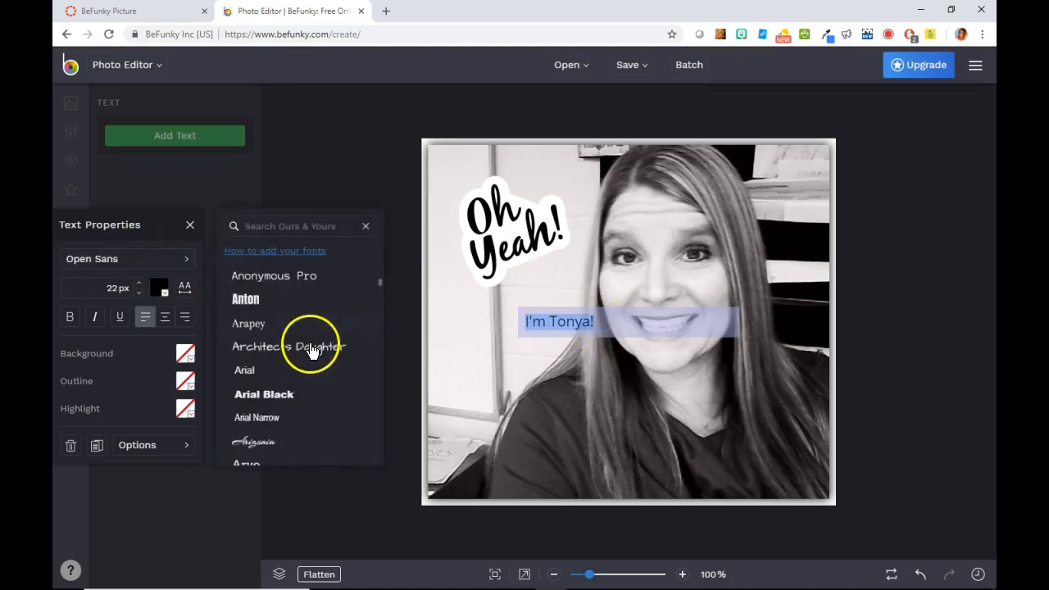
pyautogui.click(315, 354)
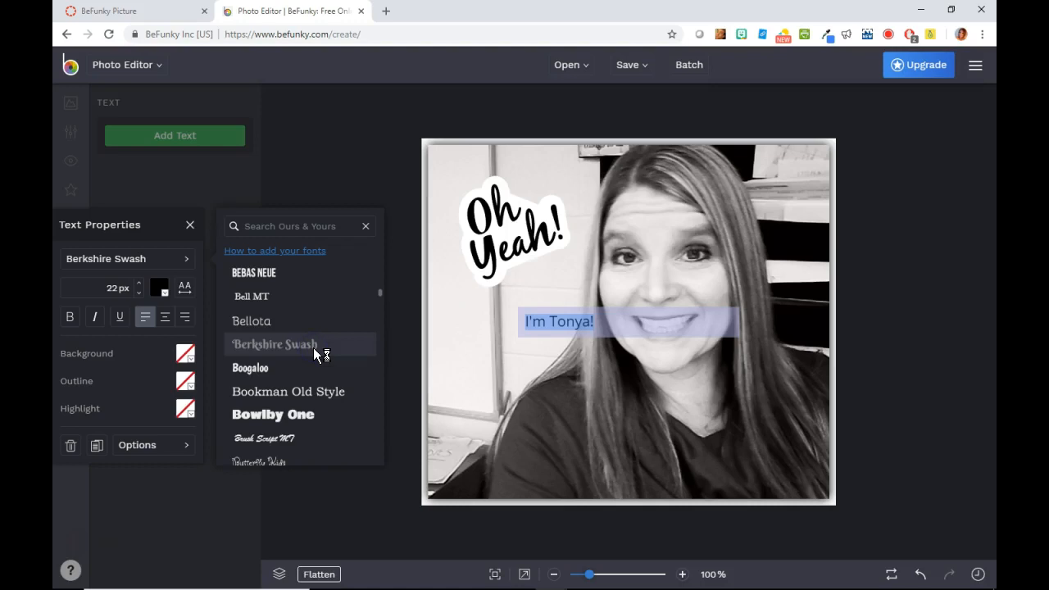
pyautogui.click(287, 345)
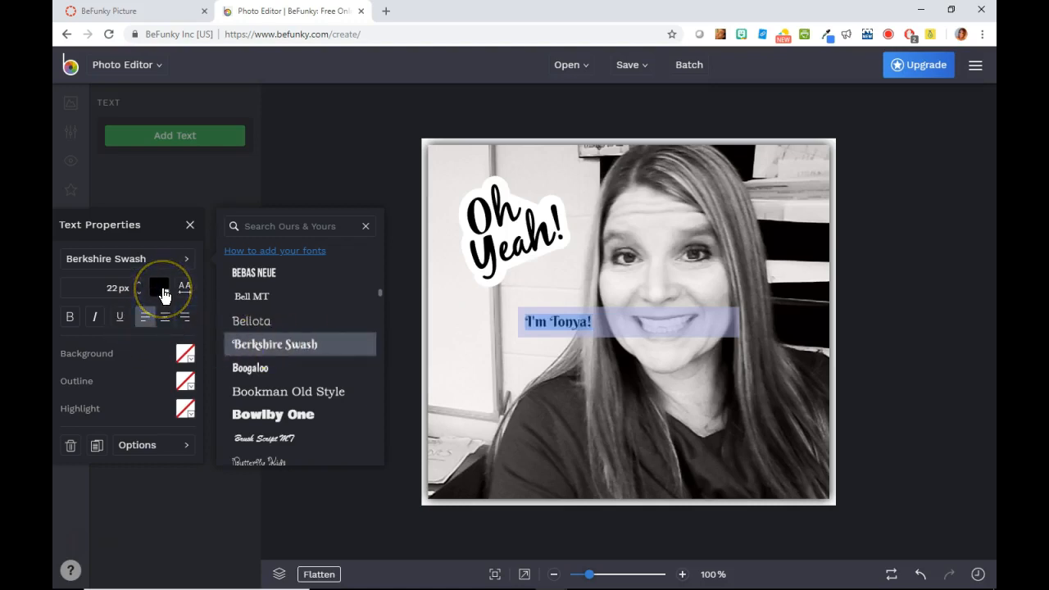
pyautogui.moveTo(140, 289); pyautogui.dragTo(140, 283)
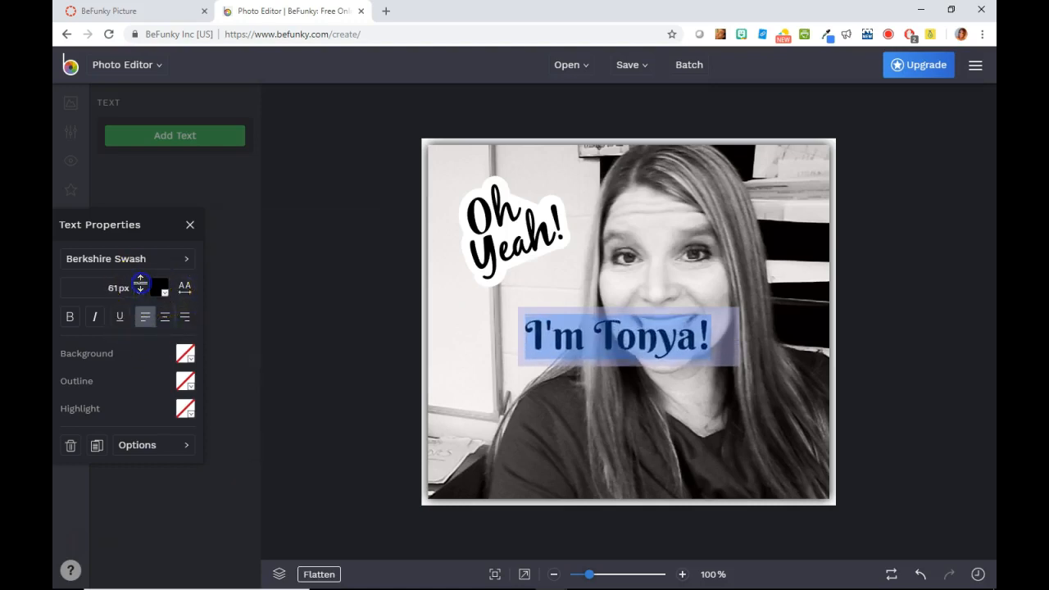
# Give the name text a very pale pink outline with an outline width of 12
pyautogui.click(179, 383)
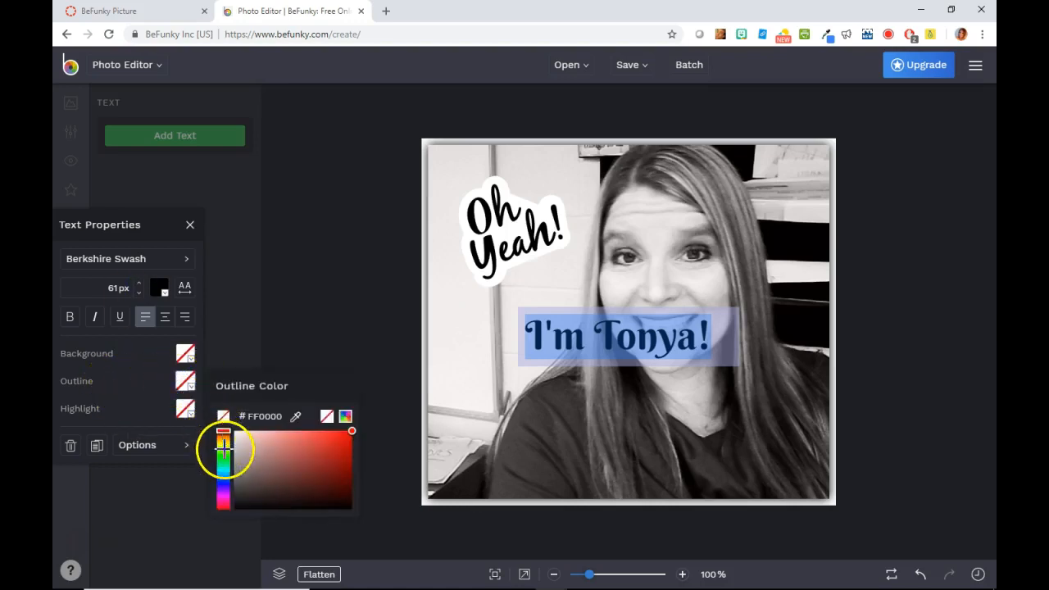
pyautogui.click(247, 443)
pyautogui.moveTo(247, 443); pyautogui.dragTo(236, 436)
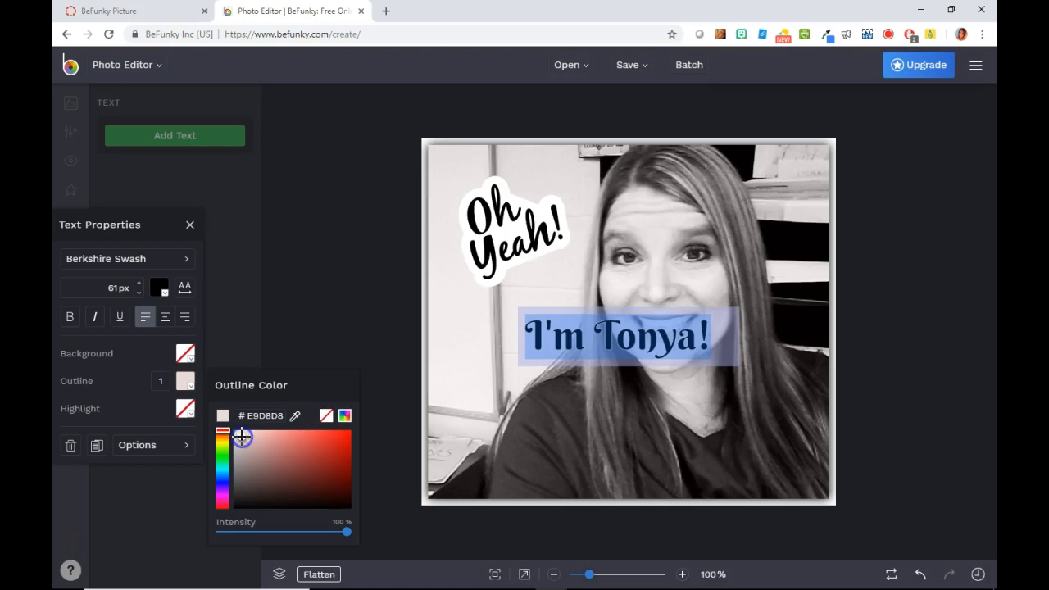
pyautogui.click(239, 435)
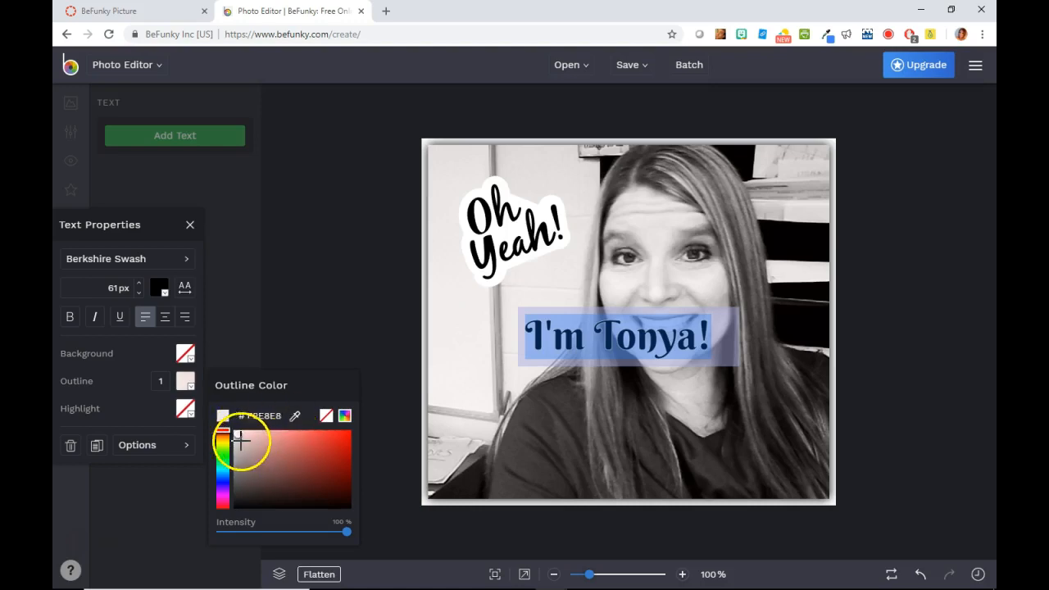
pyautogui.click(161, 382)
pyautogui.moveTo(230, 390); pyautogui.dragTo(243, 392)
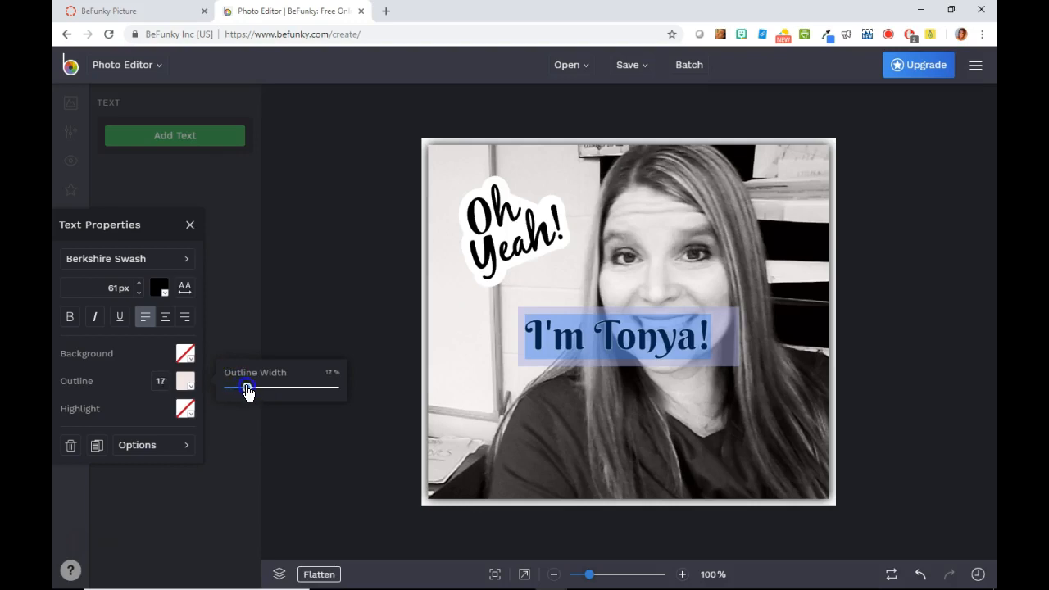
# Position the name text over the shirt in the photo's lower-right corner, tilt it counterclockwise and set its outline width to 55%
pyautogui.moveTo(654, 374); pyautogui.dragTo(737, 462)
pyautogui.moveTo(714, 399)
pyautogui.mouseDown()
pyautogui.moveTo(698, 401)
pyautogui.moveTo(703, 387)
pyautogui.mouseUp()
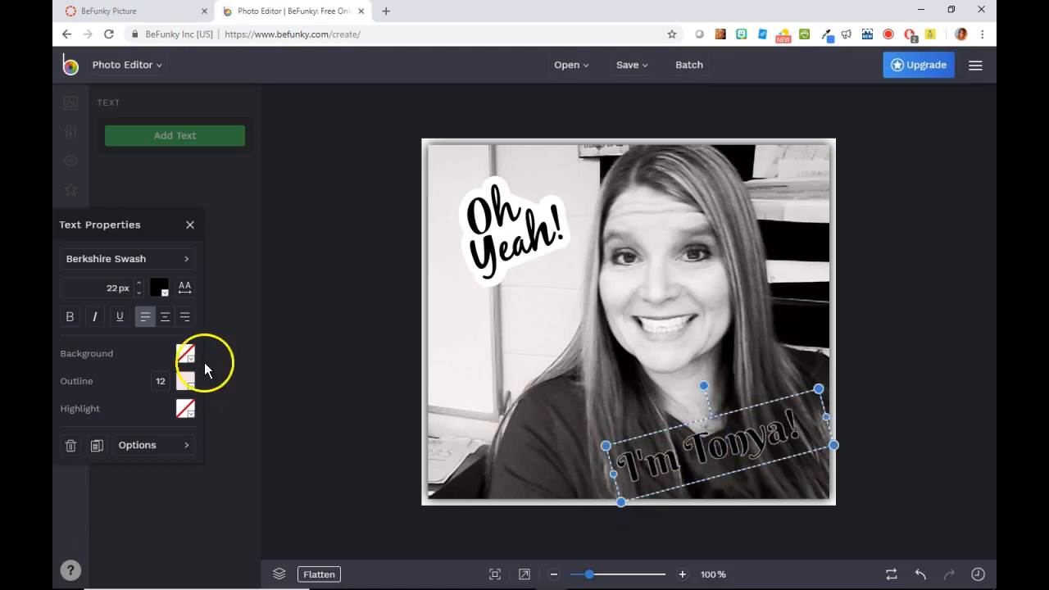
pyautogui.click(160, 382)
pyautogui.moveTo(241, 390); pyautogui.dragTo(287, 387)
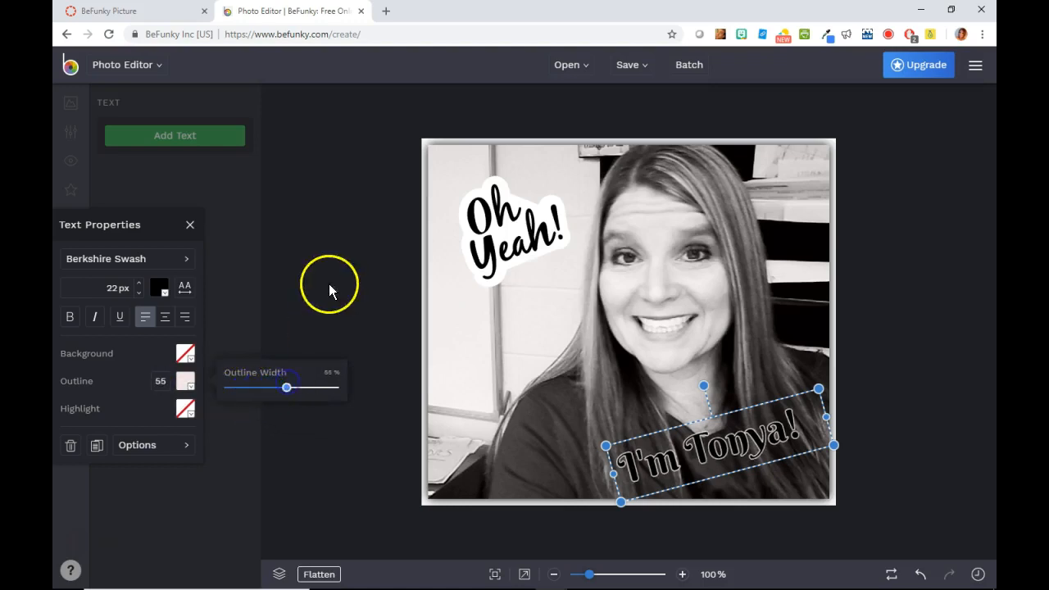
pyautogui.click(329, 285)
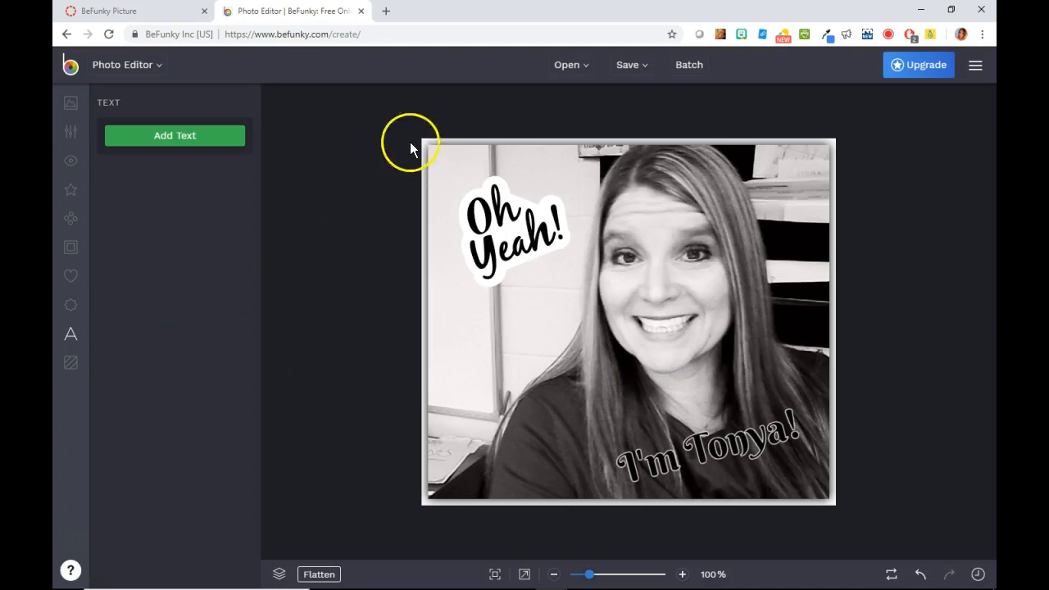
# Copy the file name PS-Funky-YourName1.jpg from the BeFunky Picture assignment in Canvas, check the required format and return to the BeFunky editor
pyautogui.click(645, 72)
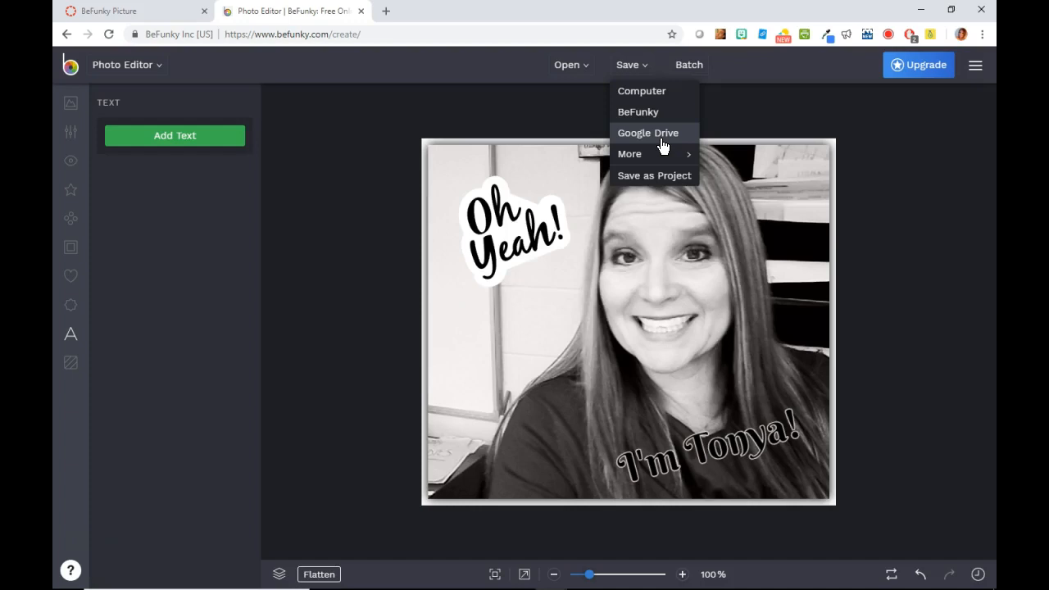
pyautogui.click(182, 13)
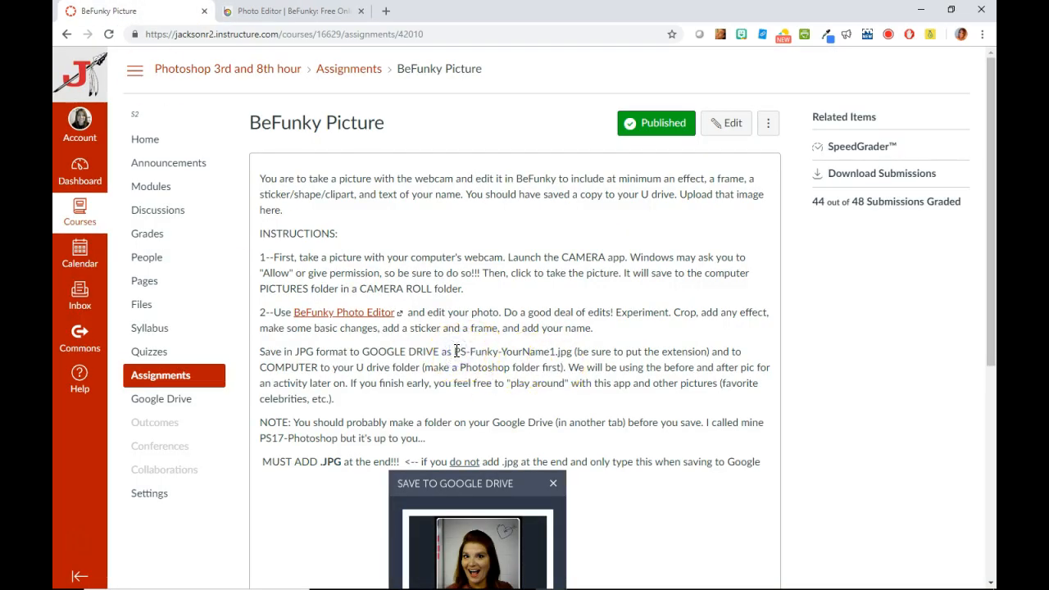
pyautogui.rightClick(562, 354)
pyautogui.click(584, 366)
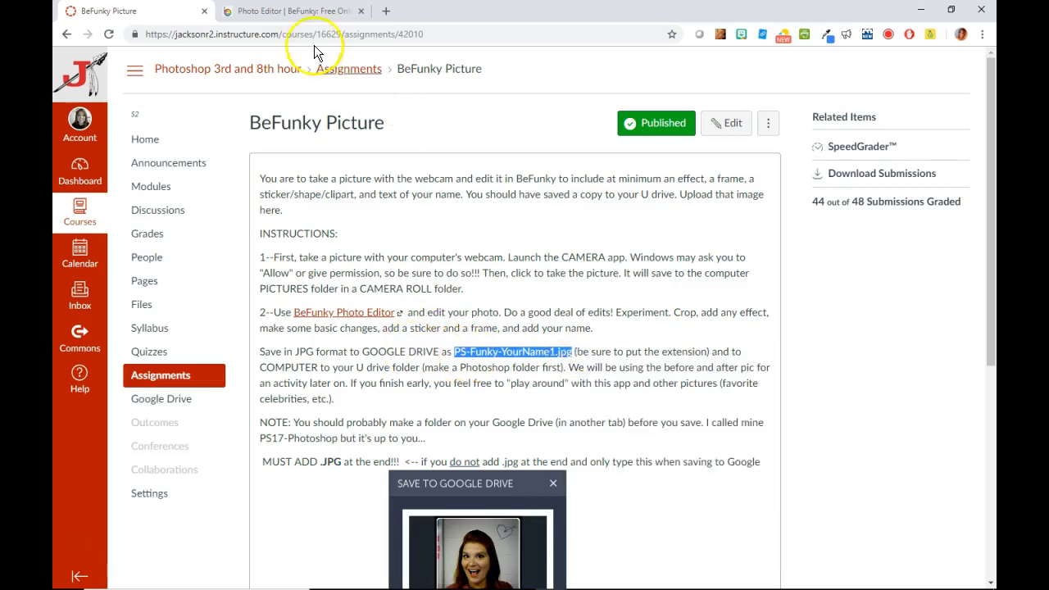
pyautogui.moveTo(295, 352); pyautogui.dragTo(327, 353)
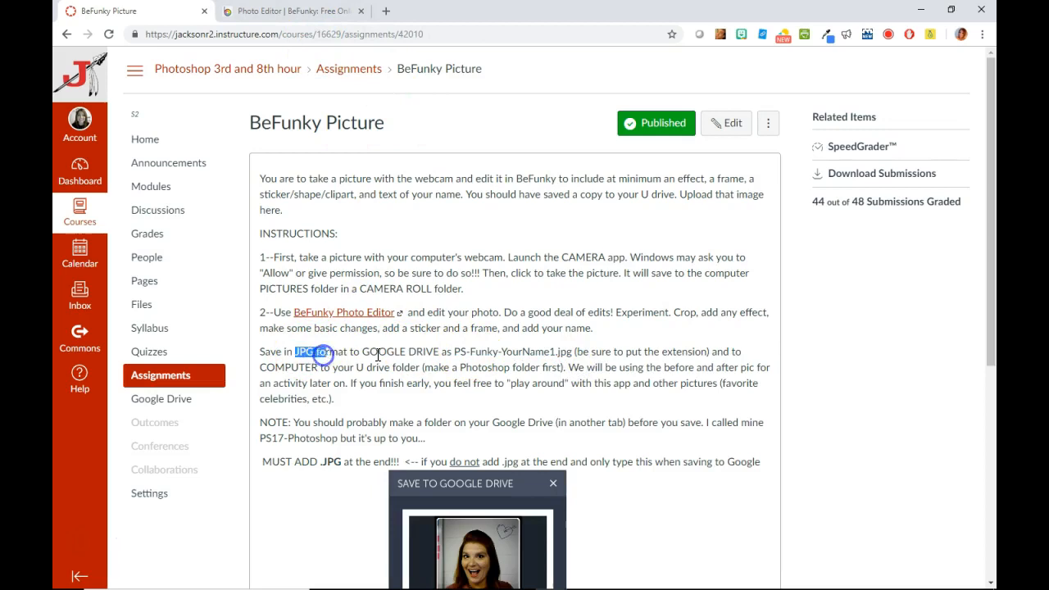
pyautogui.click(328, 12)
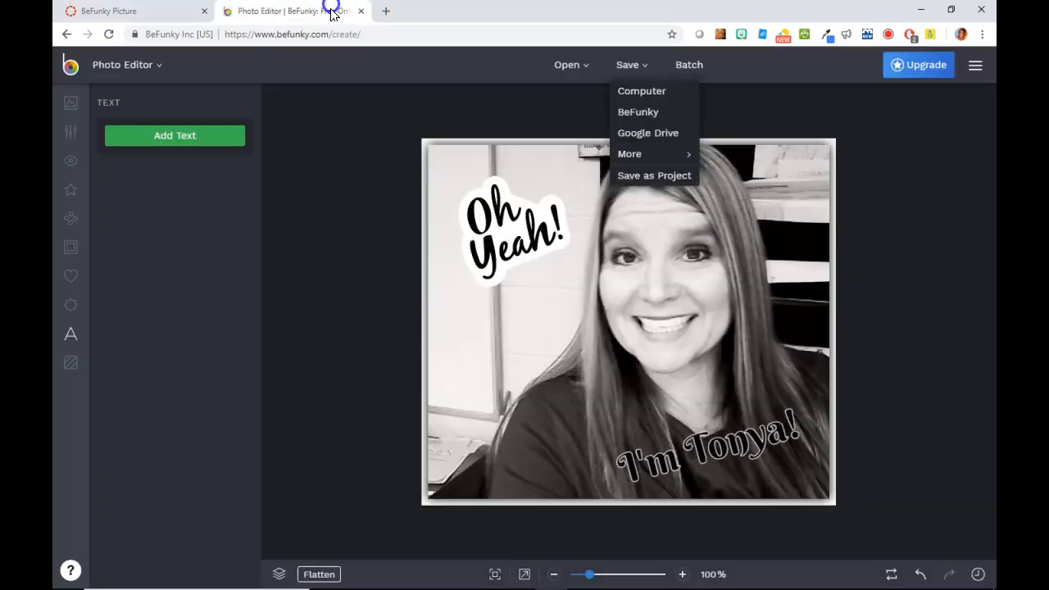
# Start saving the image to Google Drive with the copied PS-Funky-YourName1.jpg file name, replacing YourName with the person's first name
pyautogui.click(629, 67)
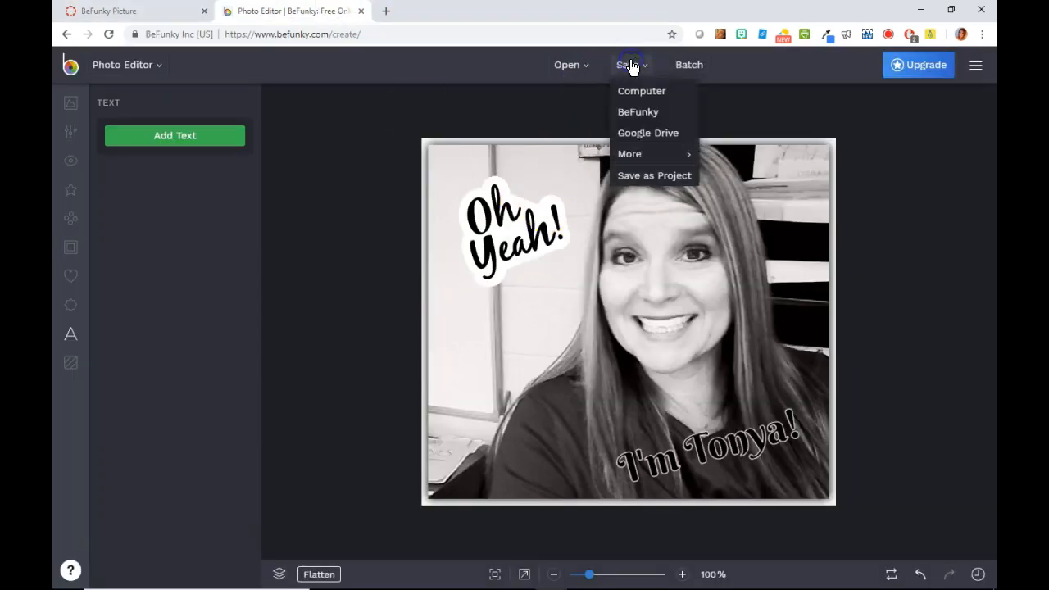
pyautogui.click(649, 138)
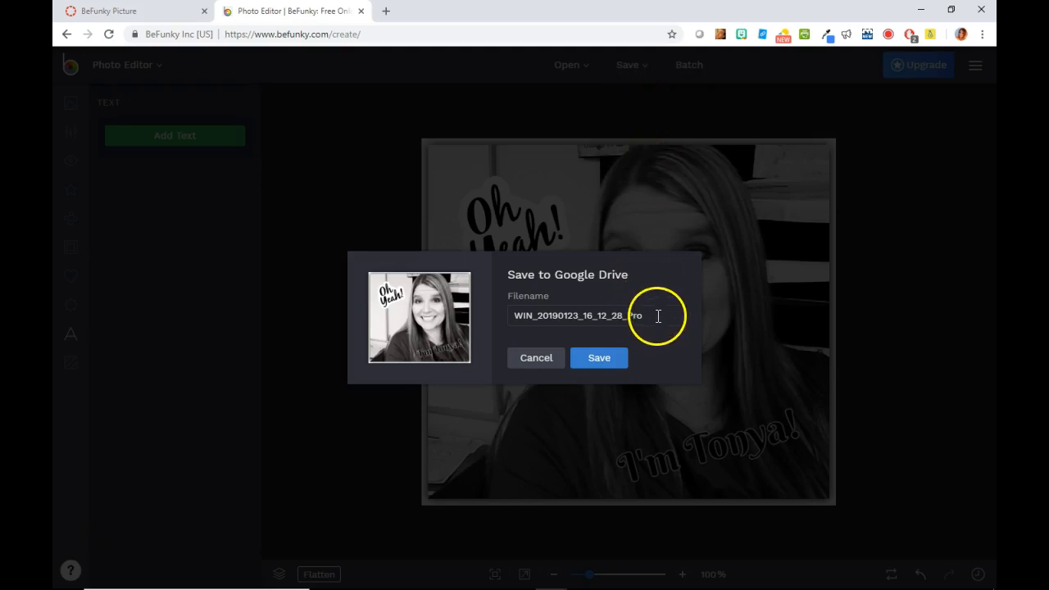
pyautogui.moveTo(657, 316); pyautogui.dragTo(520, 311)
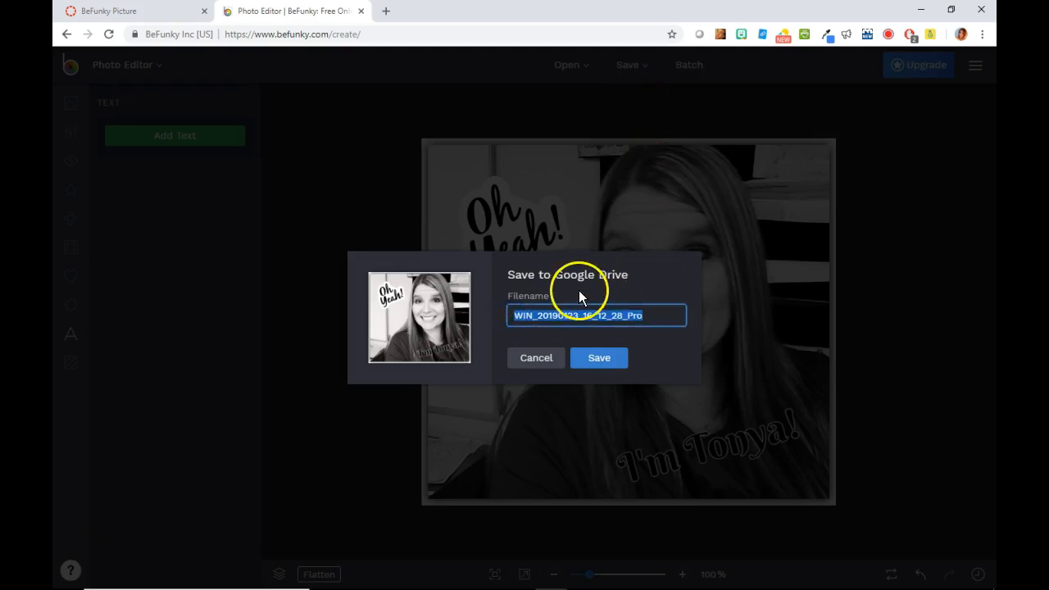
pyautogui.hotkey('ctrl', 'v')
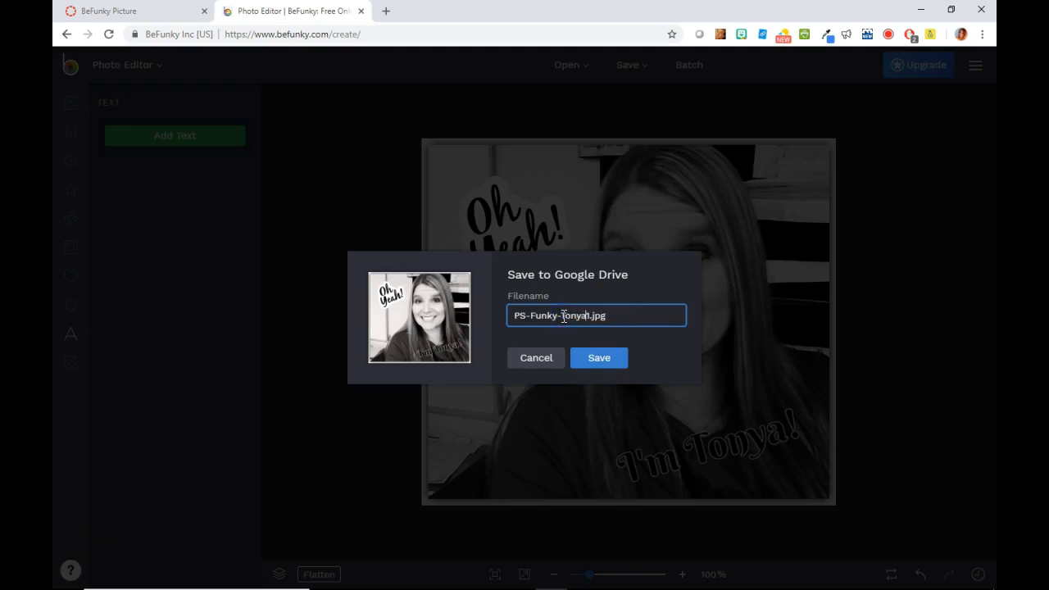
pyautogui.click(601, 317)
pyautogui.click(611, 359)
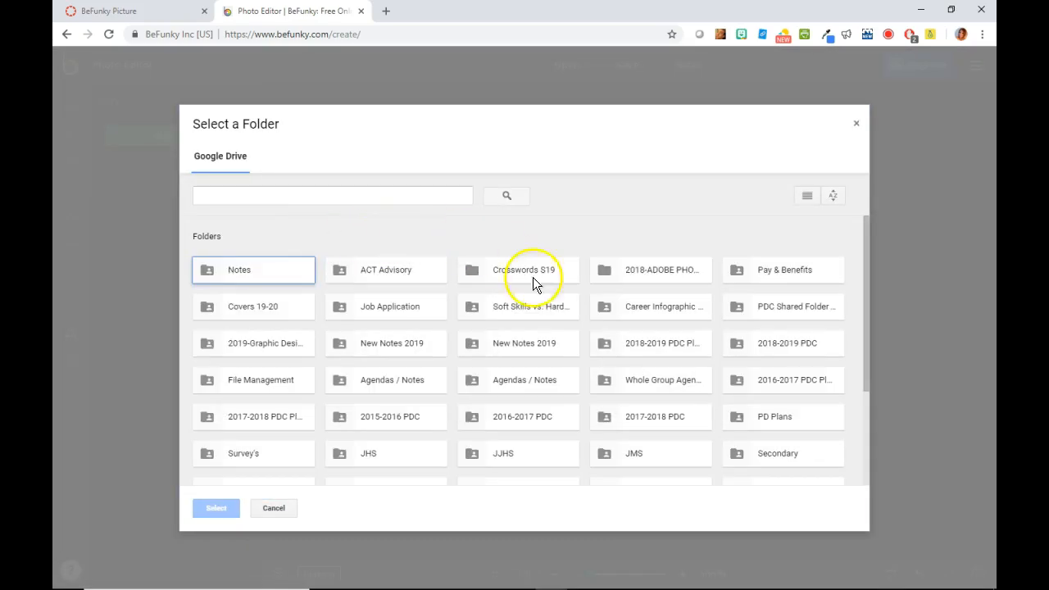
# Try to choose the Photoshop folder as the Google Drive destination by searching for "photoshop", and go back to the full folder list
pyautogui.moveTo(864, 237); pyautogui.dragTo(857, 262)
pyautogui.click(366, 199)
pyautogui.write('photoshop')
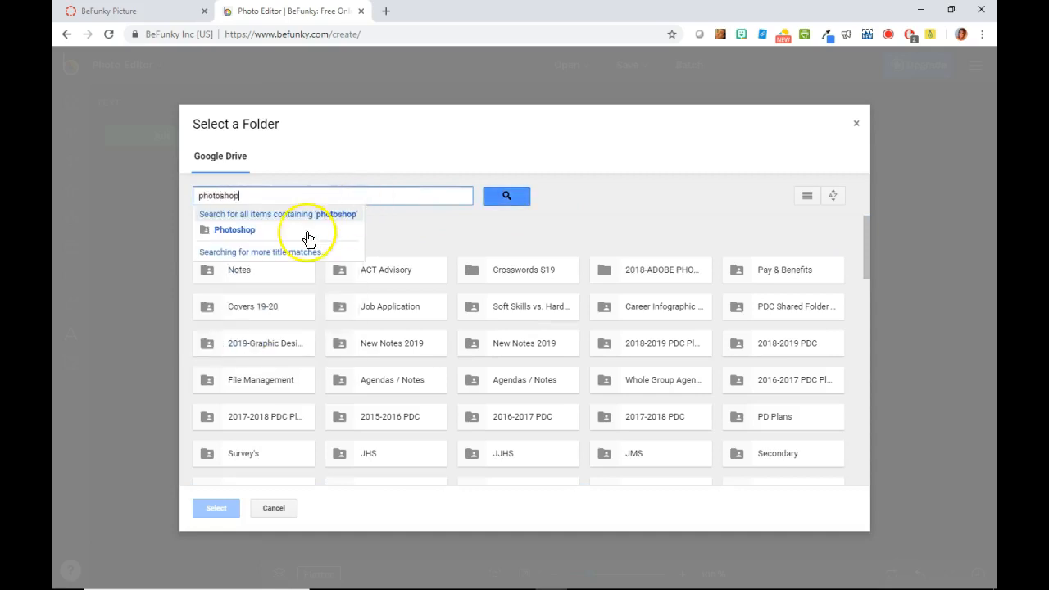
pyautogui.click(240, 231)
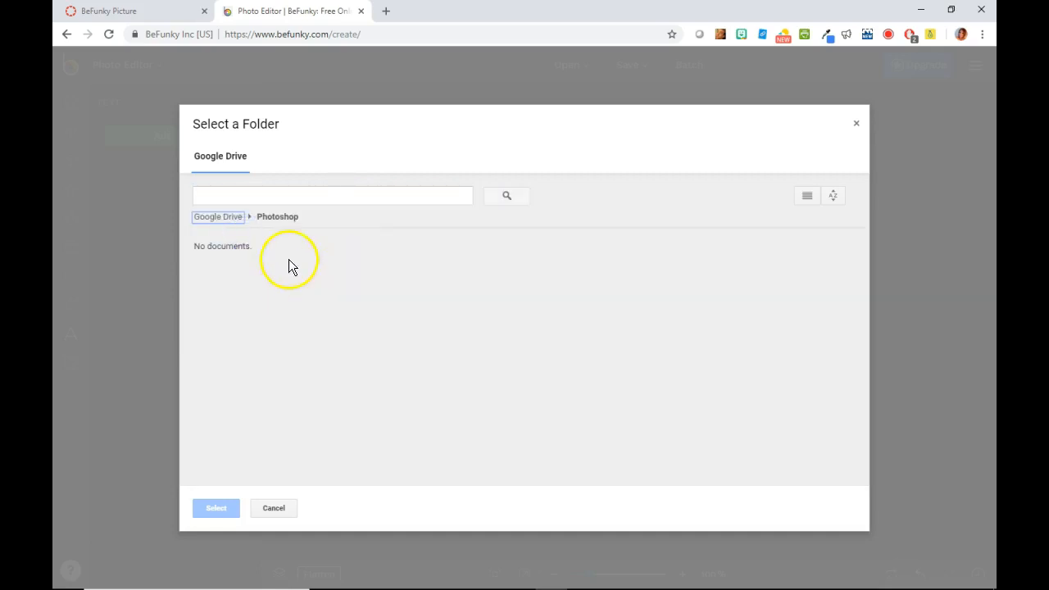
pyautogui.click(284, 216)
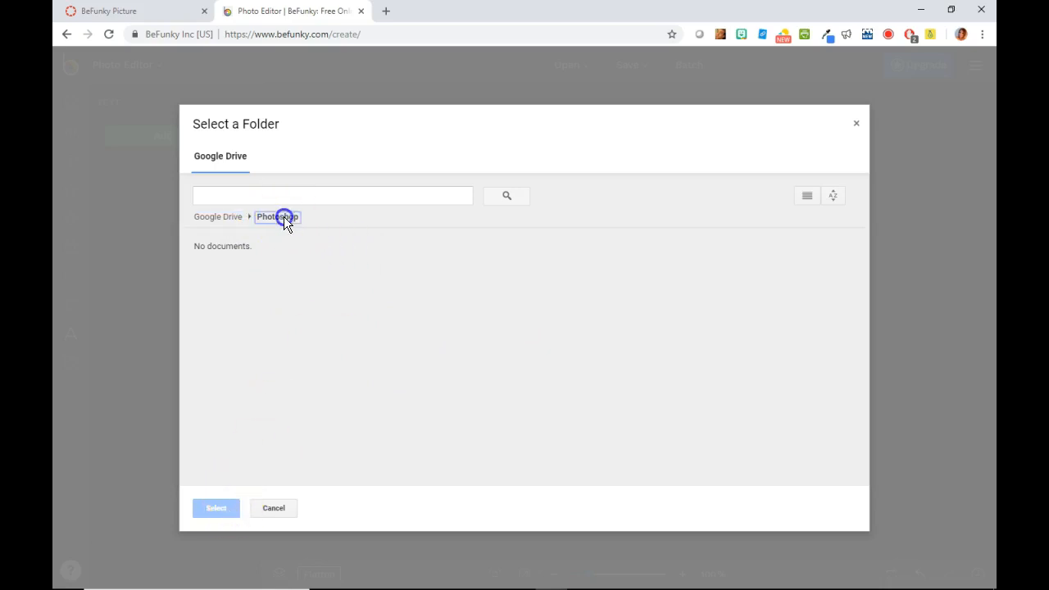
pyautogui.click(255, 217)
pyautogui.click(274, 217)
pyautogui.click(222, 217)
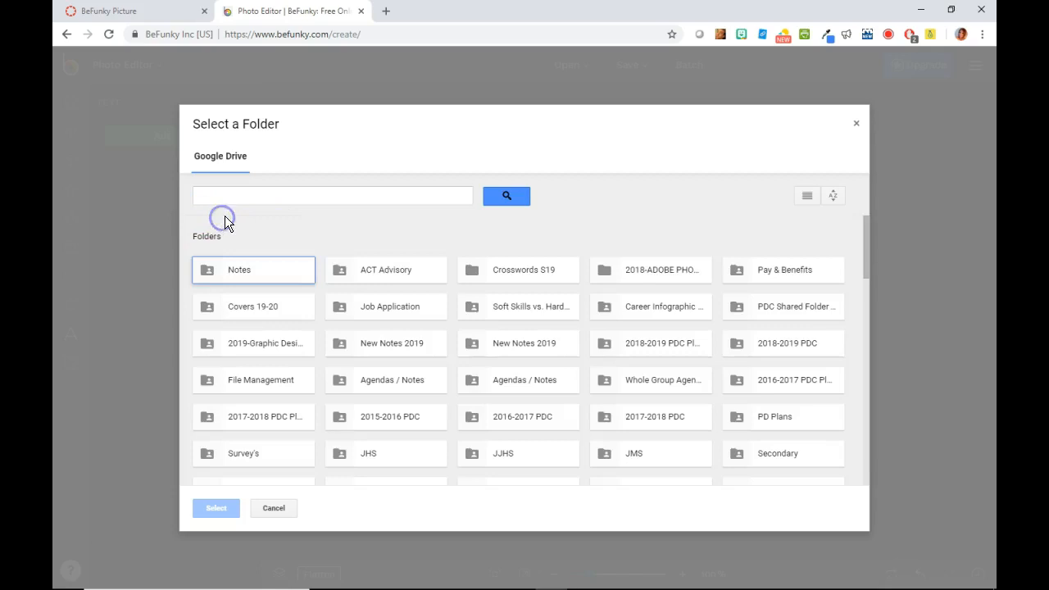
# Select a destination folder from further down the Google Drive folder list and save the image there
pyautogui.scroll(-15, 403, 359)
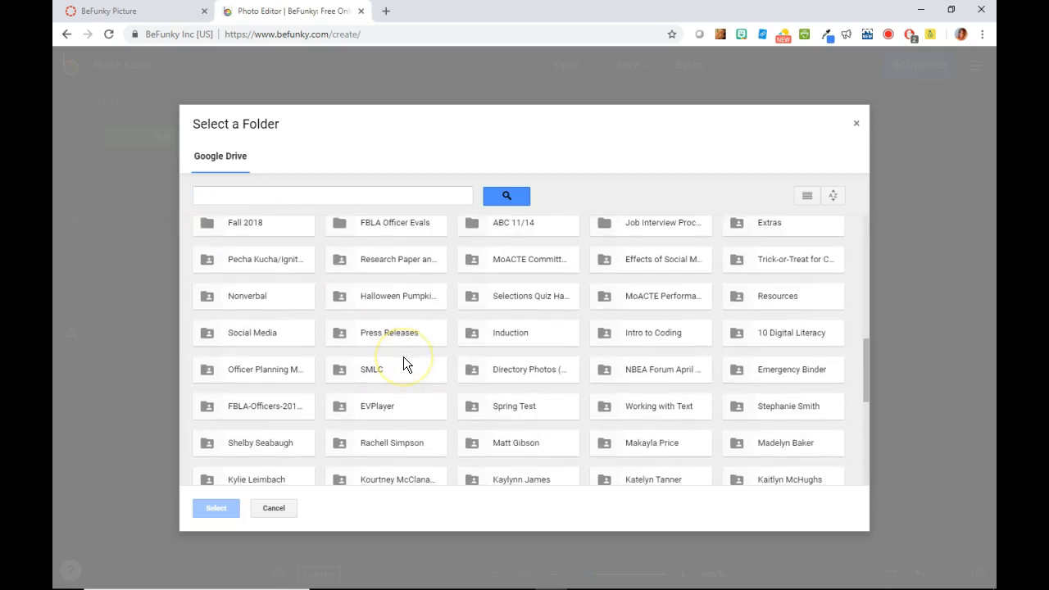
pyautogui.scroll(-3, 406, 364)
pyautogui.click(632, 271)
pyautogui.click(218, 507)
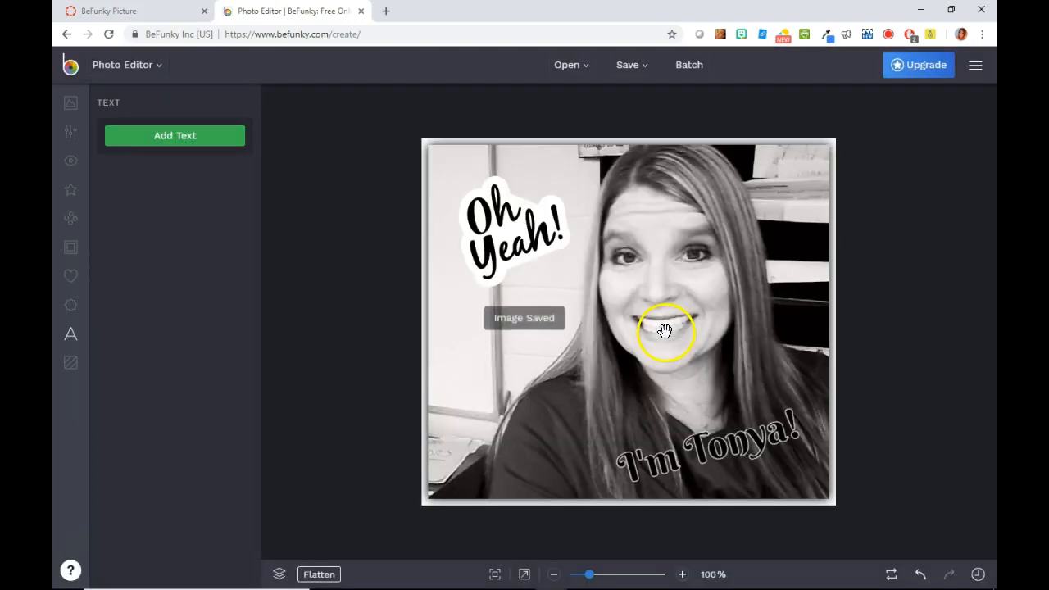
# Start saving the image to the computer in JPG format, keeping the PS-Funky file name already entered
pyautogui.click(640, 70)
pyautogui.click(645, 93)
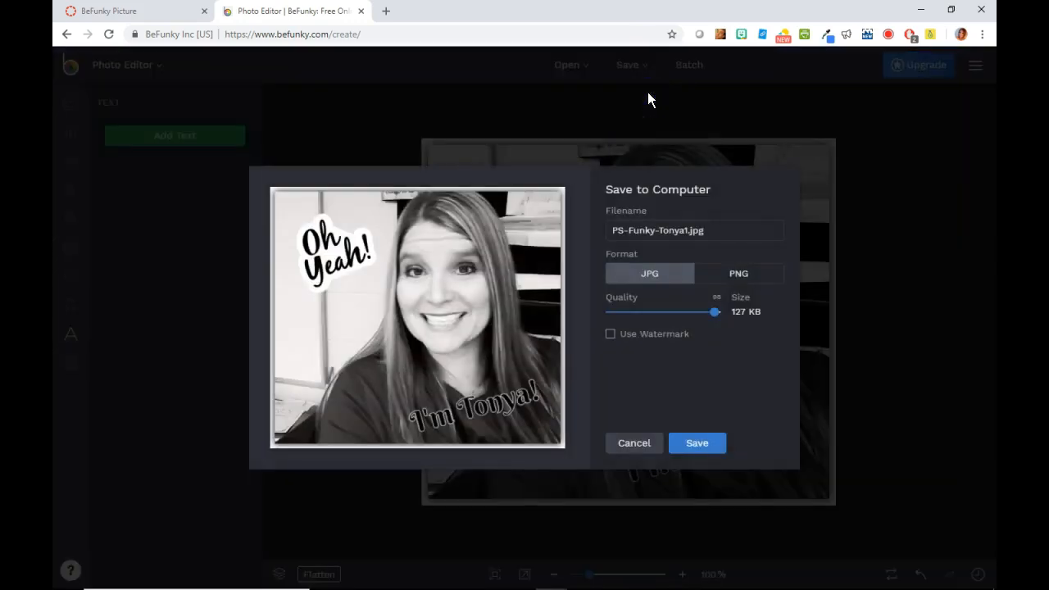
pyautogui.click(710, 229)
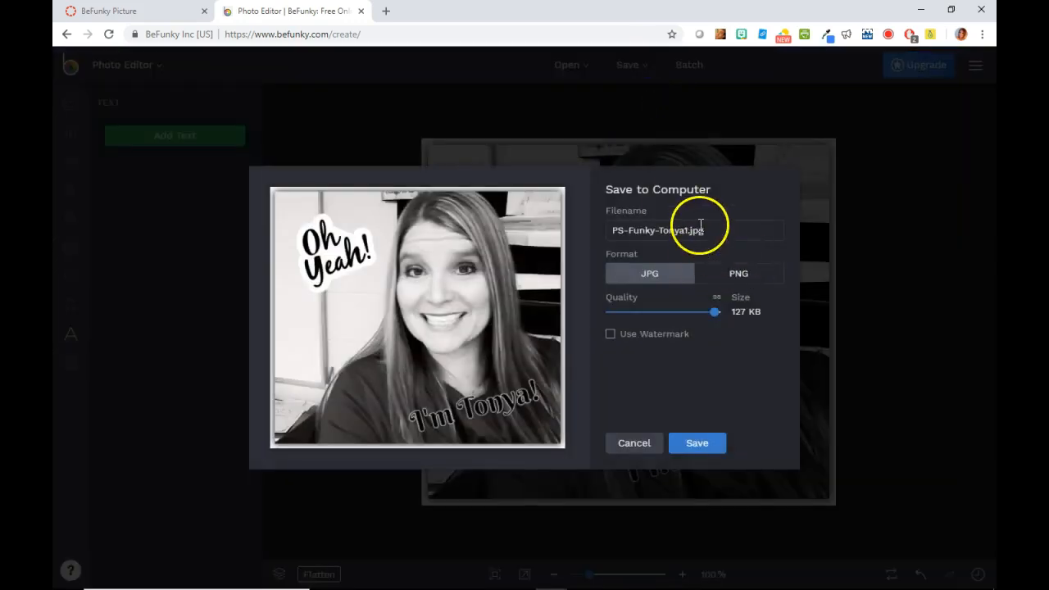
pyautogui.click(687, 231)
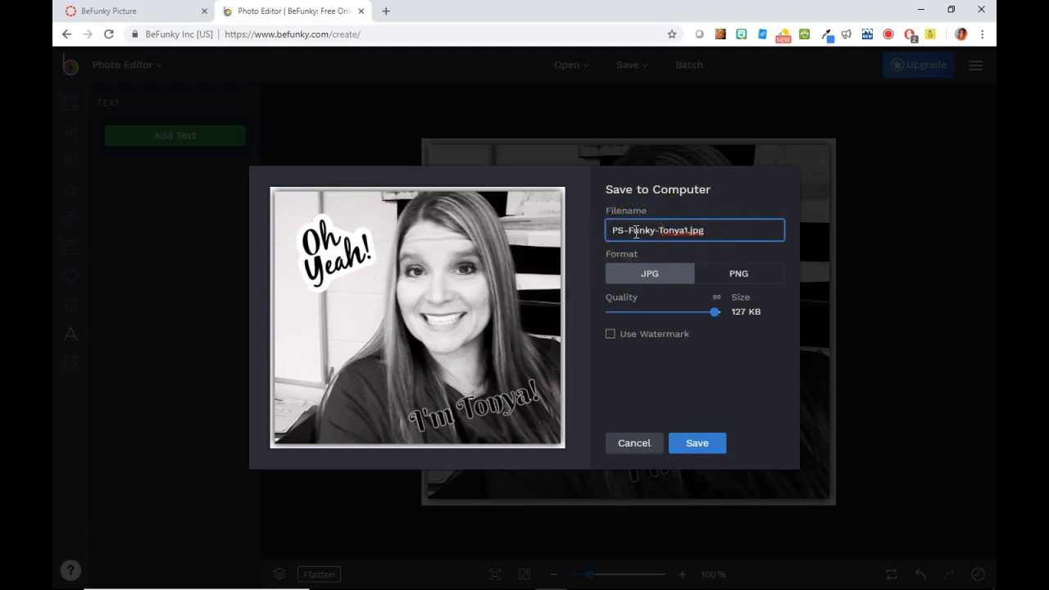
pyautogui.click(749, 281)
pyautogui.click(665, 282)
pyautogui.click(735, 283)
pyautogui.click(684, 283)
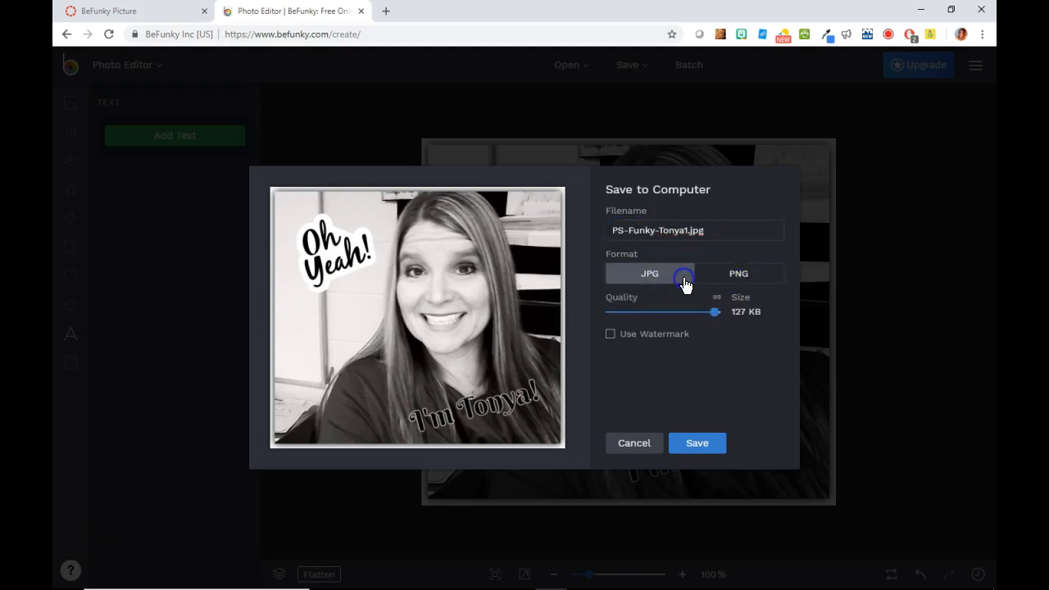
pyautogui.click(697, 444)
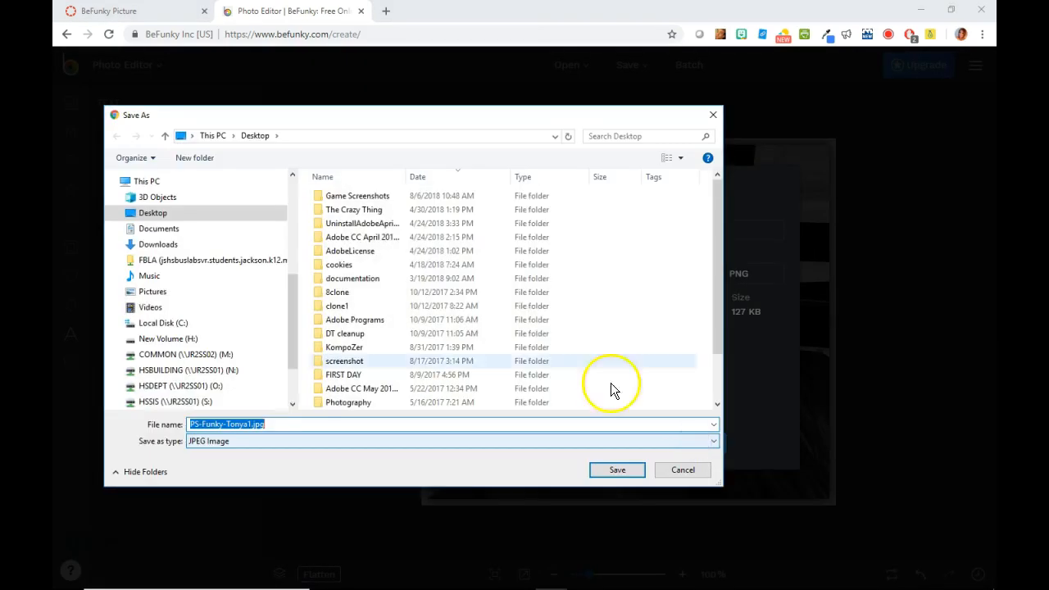
# Save the JPG in the Bellringers folder inside Photoshop S19 on the U: drive and close the download notice
pyautogui.scroll(-2, 297, 312)
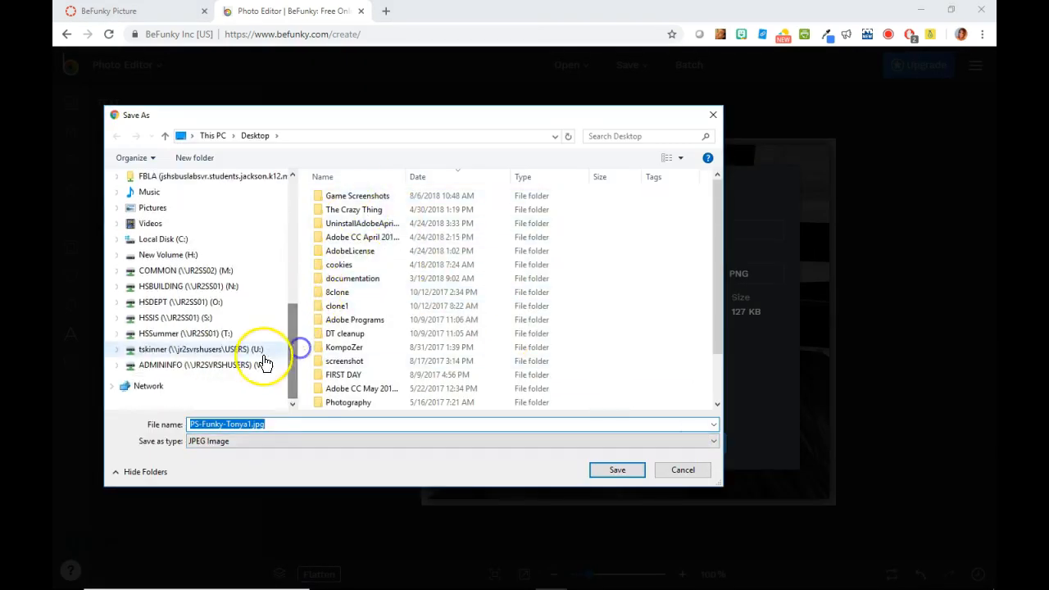
pyautogui.click(256, 349)
pyautogui.scroll(-20, 396, 354)
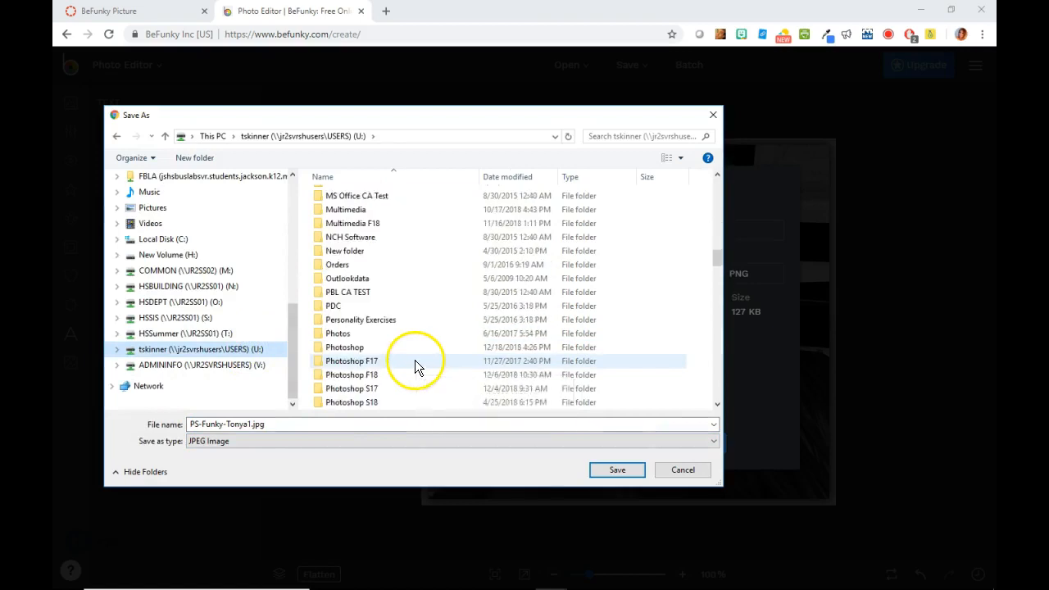
pyautogui.doubleClick(373, 254)
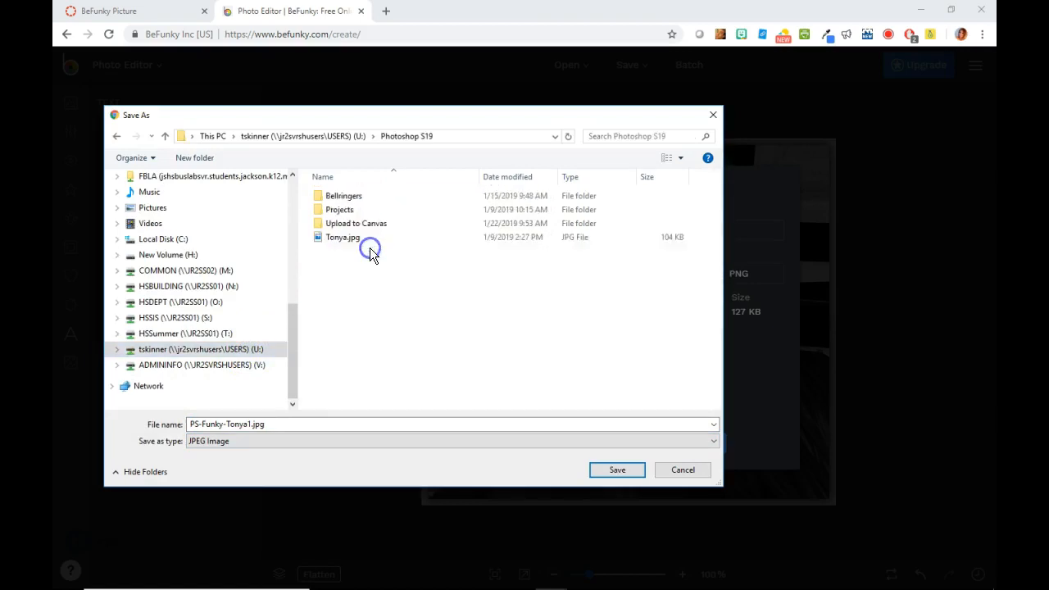
pyautogui.doubleClick(350, 196)
pyautogui.click(616, 468)
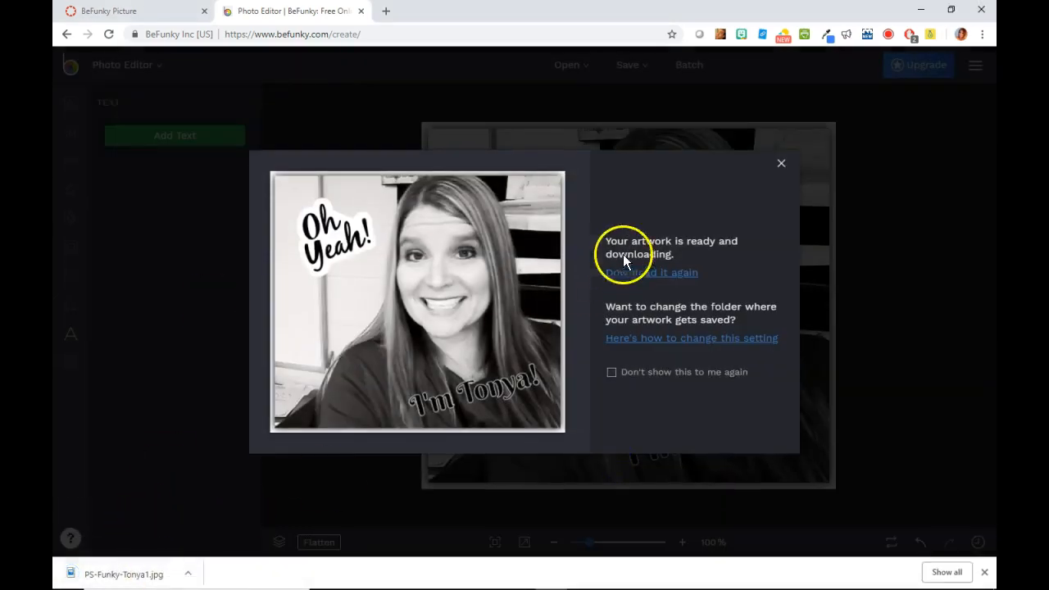
pyautogui.click(781, 164)
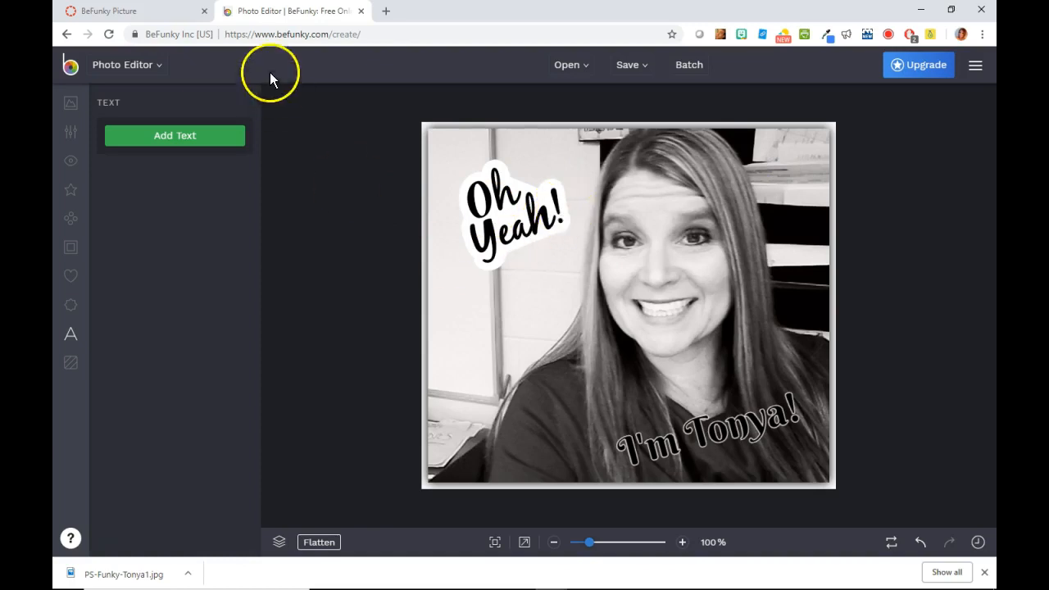
# Switch to Canvas and open the Photoshop course in Student View through its course settings
pyautogui.click(146, 10)
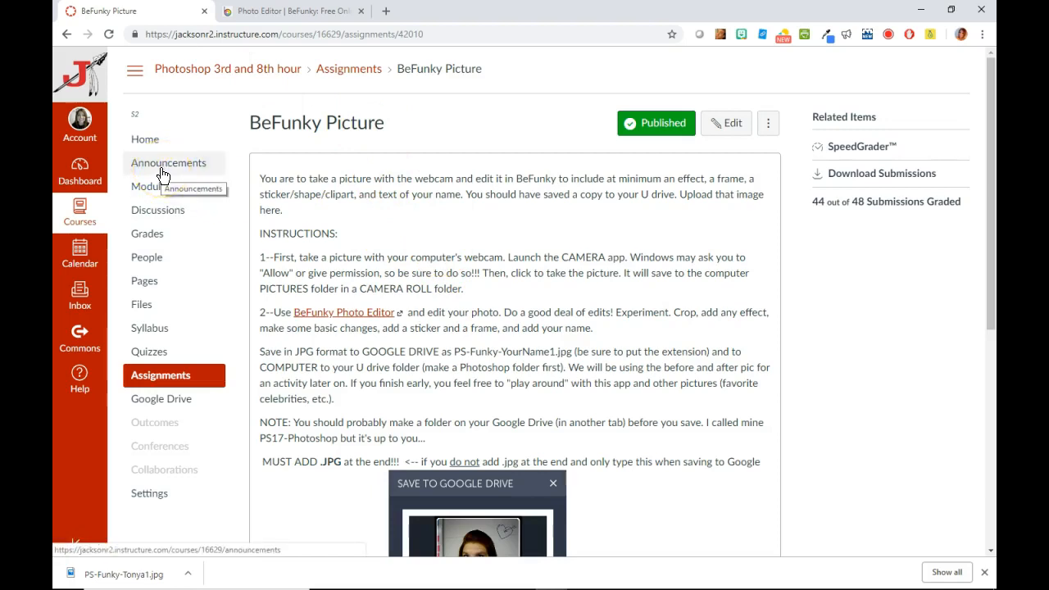
pyautogui.click(146, 143)
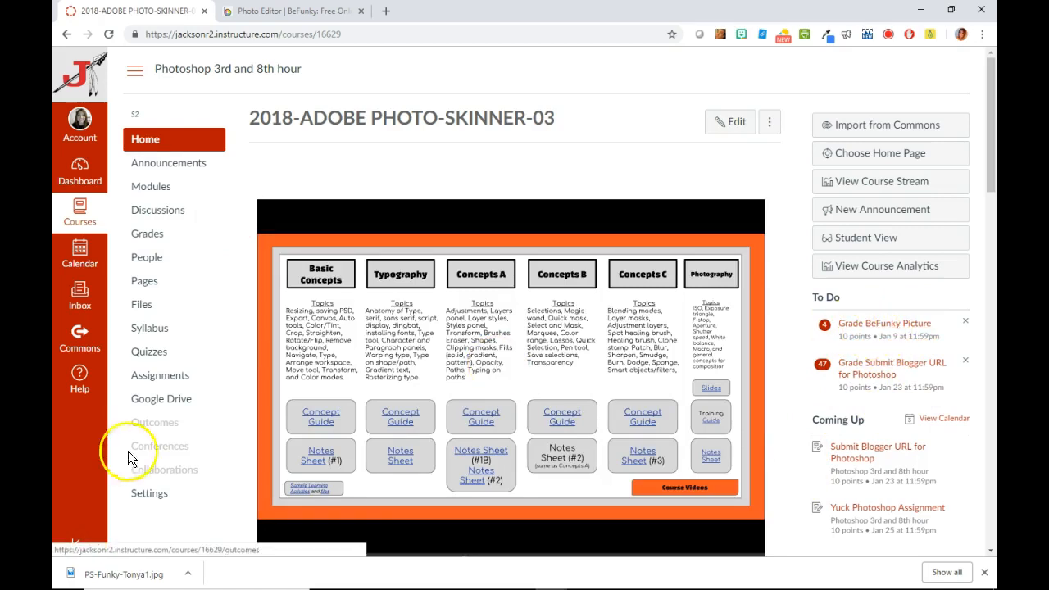
pyautogui.click(159, 494)
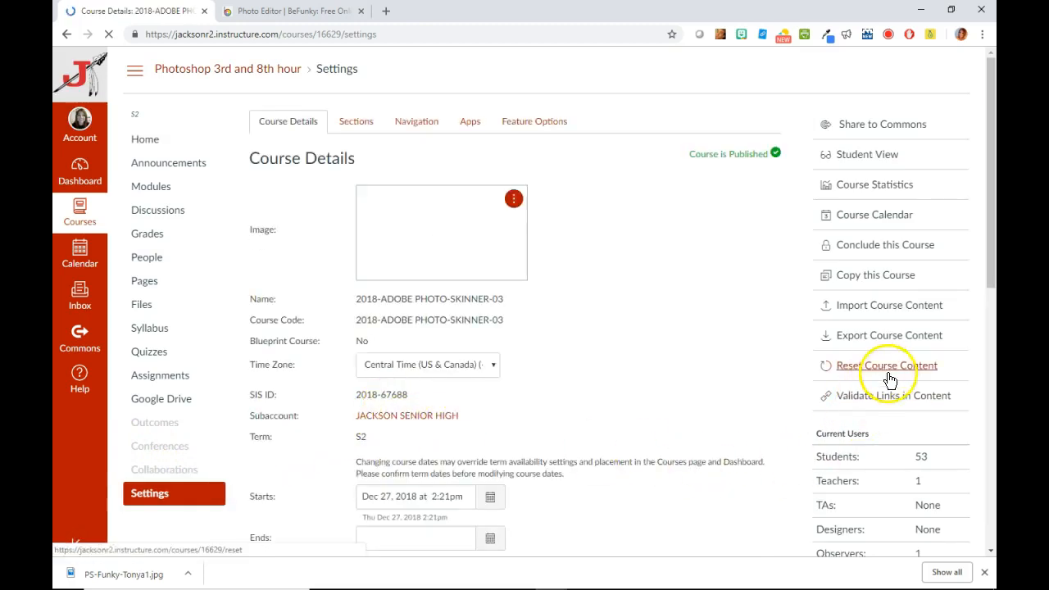
pyautogui.click(844, 155)
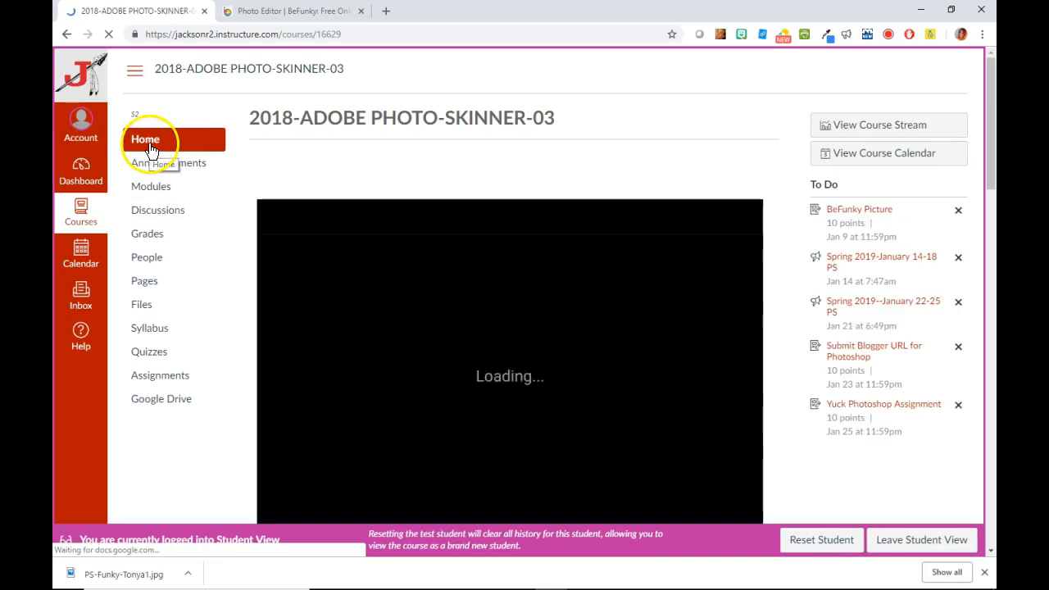
# Open the BeFunky Picture assignment from the course home page's To Do list and review its instructions
pyautogui.click(861, 211)
pyautogui.click(718, 128)
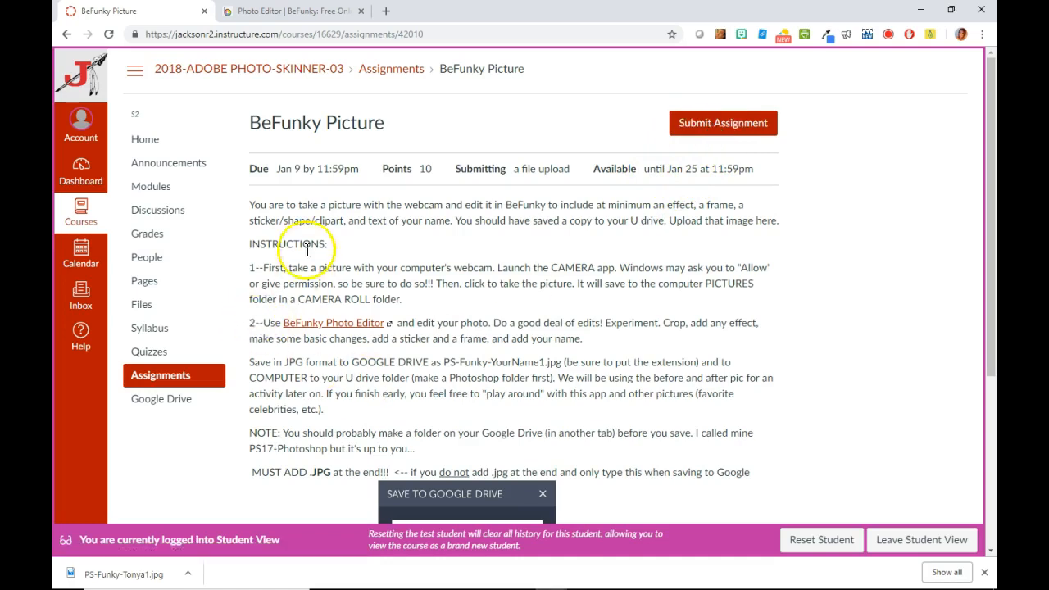
pyautogui.scroll(-3, 574, 433)
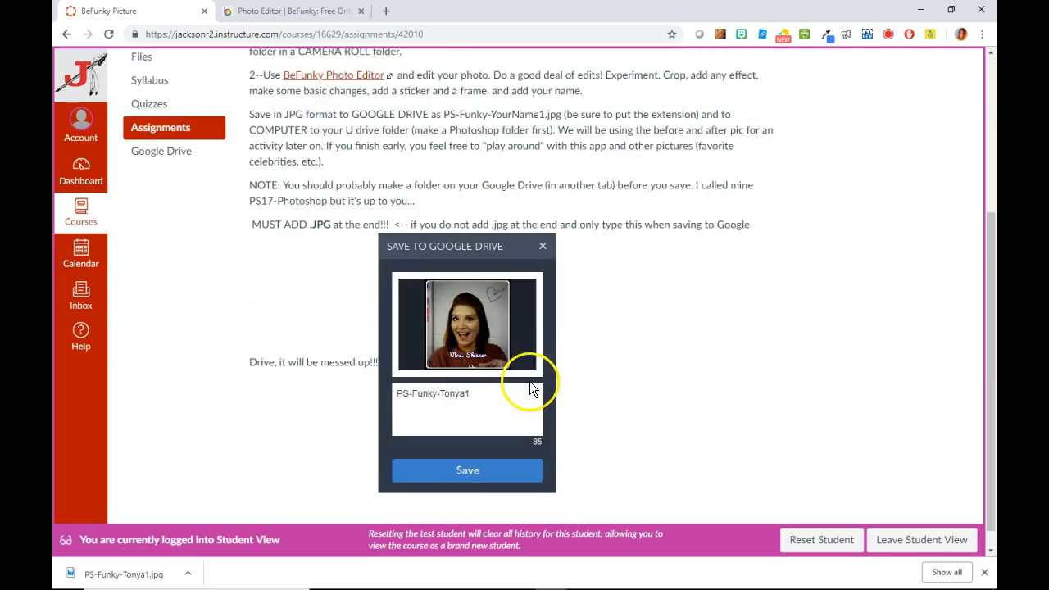
pyautogui.scroll(5, 650, 358)
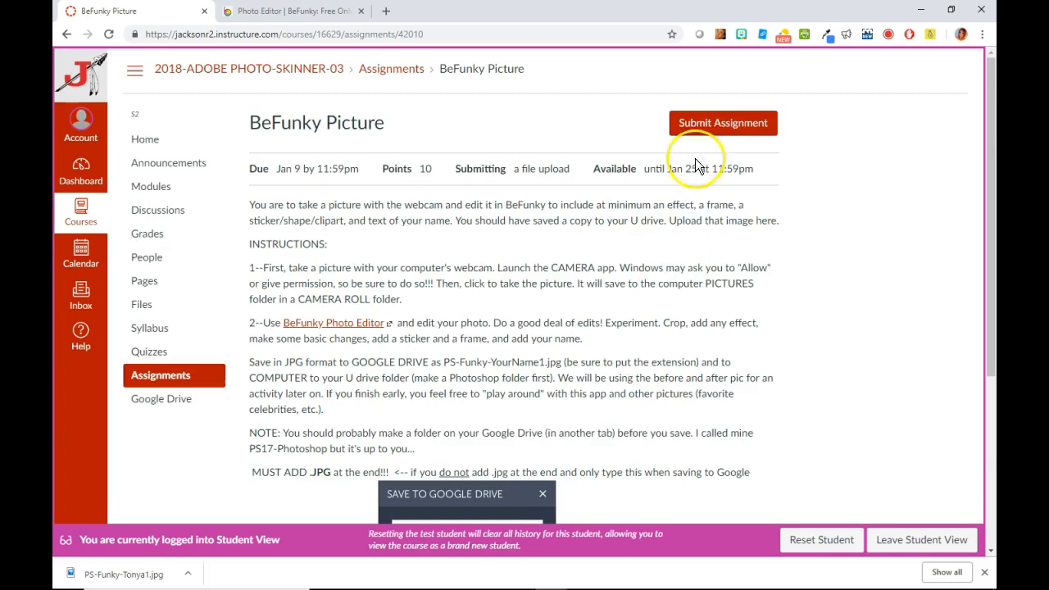
# Start a file-upload submission and attach the PS-Funky JPG from the Bellringers folder in Photoshop S19 on the U: drive
pyautogui.click(713, 123)
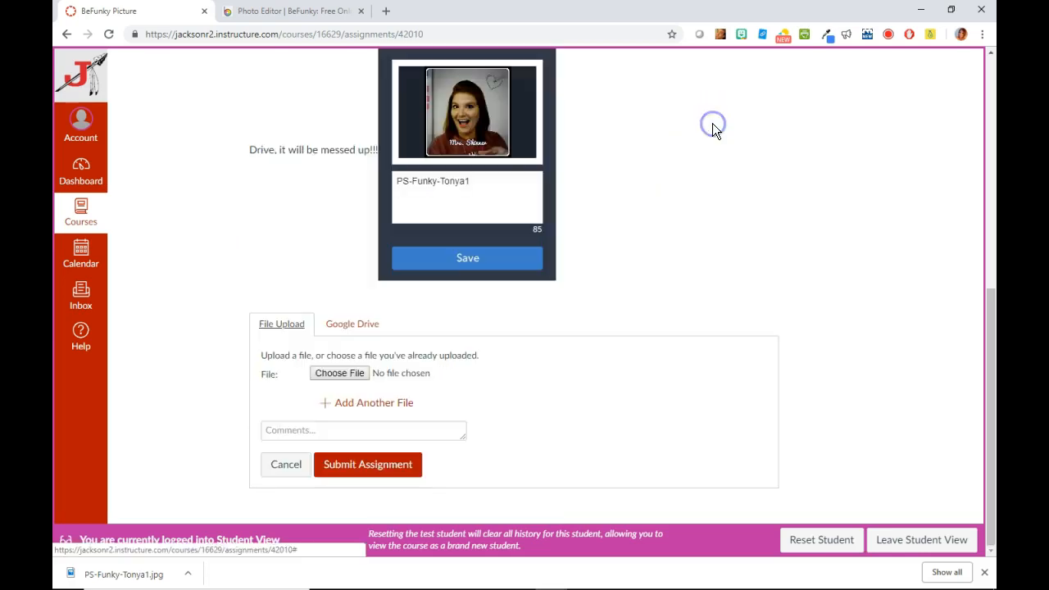
pyautogui.click(319, 428)
pyautogui.click(345, 375)
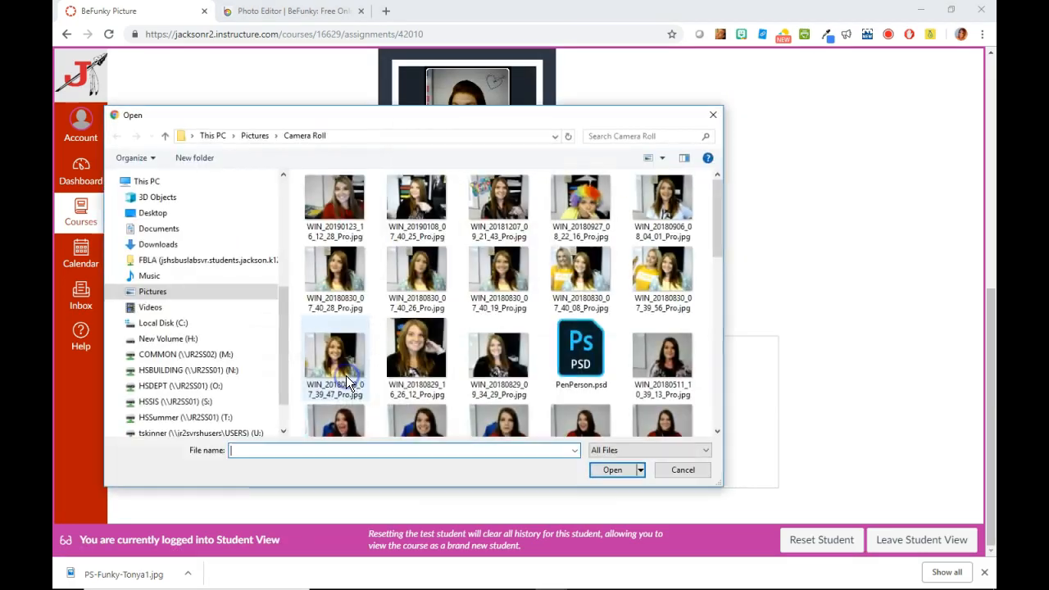
pyautogui.moveTo(281, 358); pyautogui.dragTo(304, 403)
pyautogui.click(240, 383)
pyautogui.scroll(-15, 382, 386)
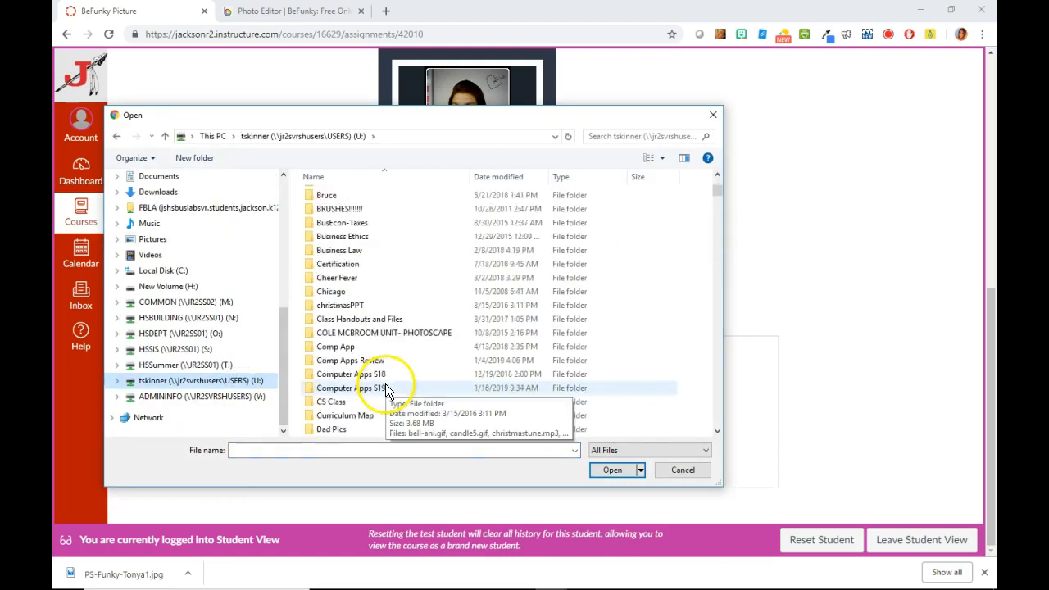
pyautogui.scroll(-18, 385, 385)
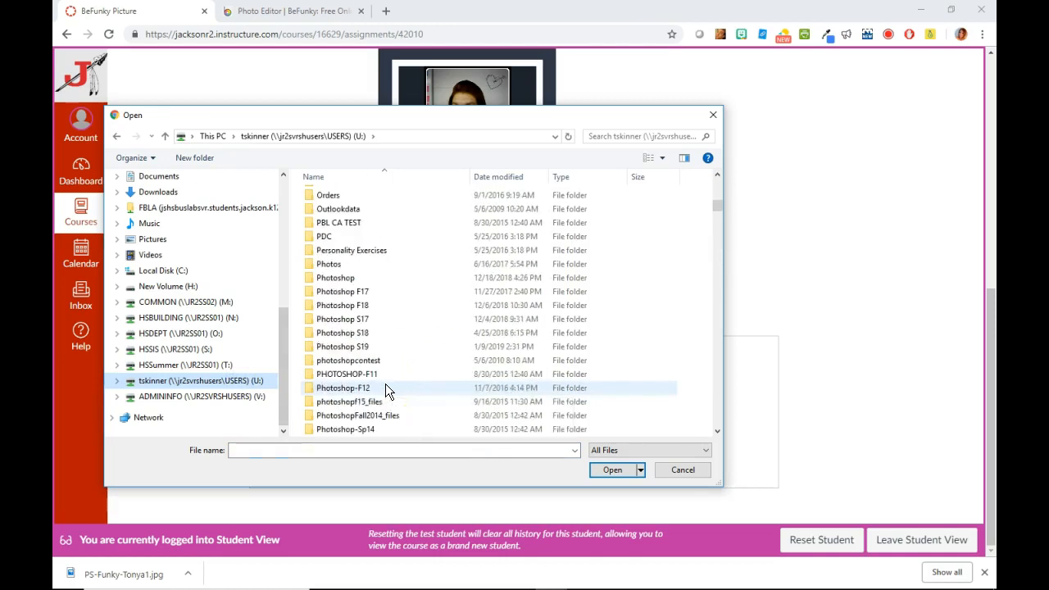
pyautogui.scroll(7, 385, 385)
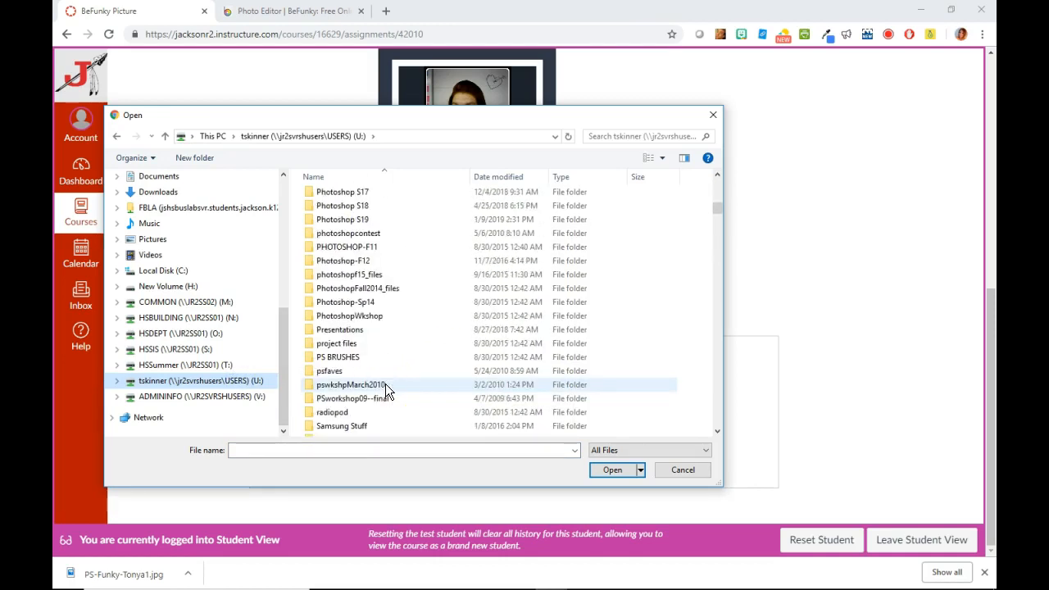
pyautogui.doubleClick(358, 220)
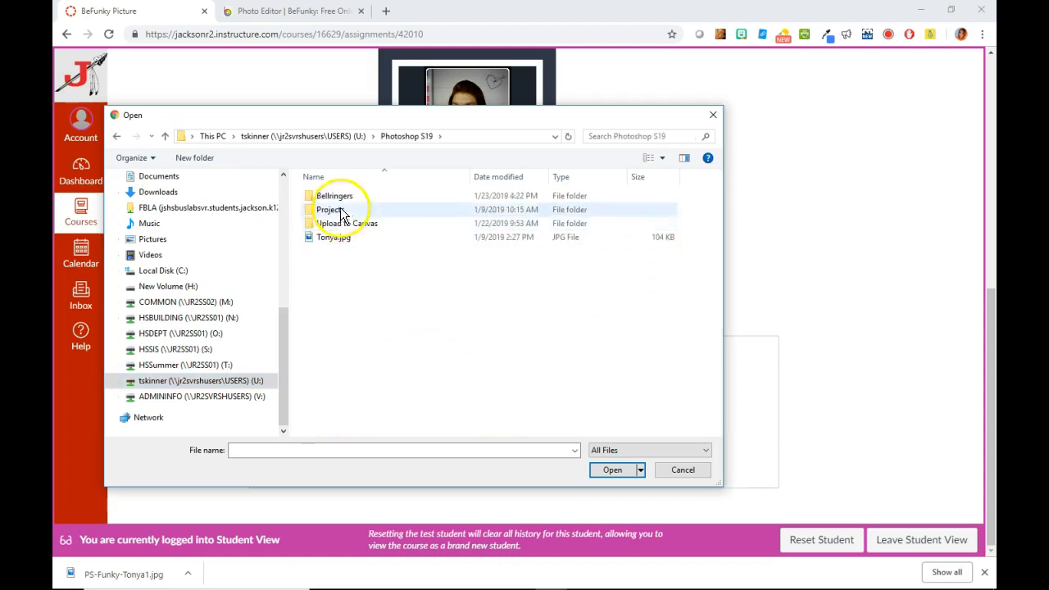
pyautogui.doubleClick(338, 196)
pyautogui.click(334, 226)
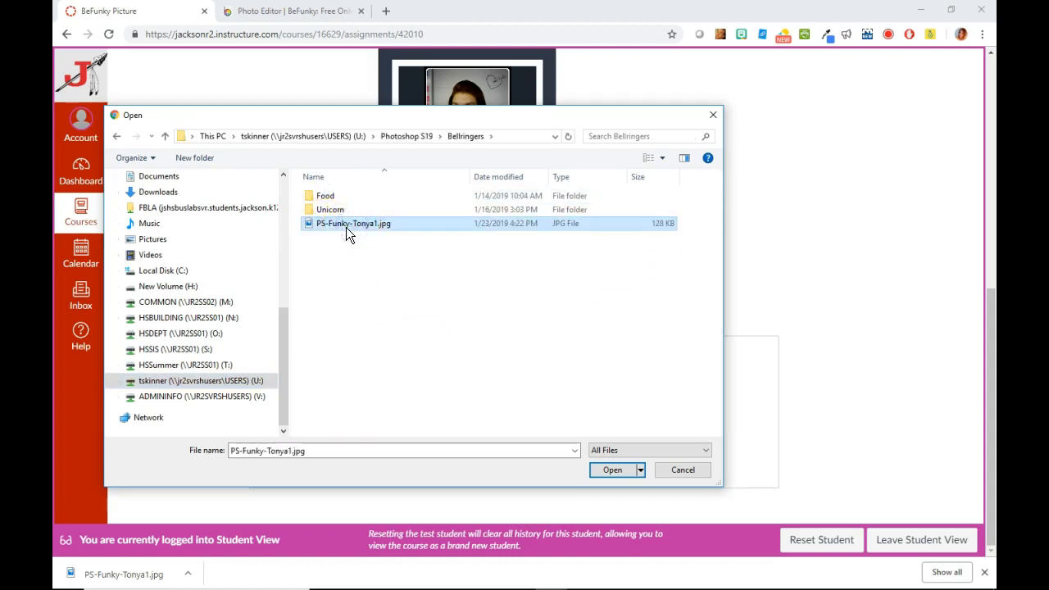
pyautogui.click(614, 470)
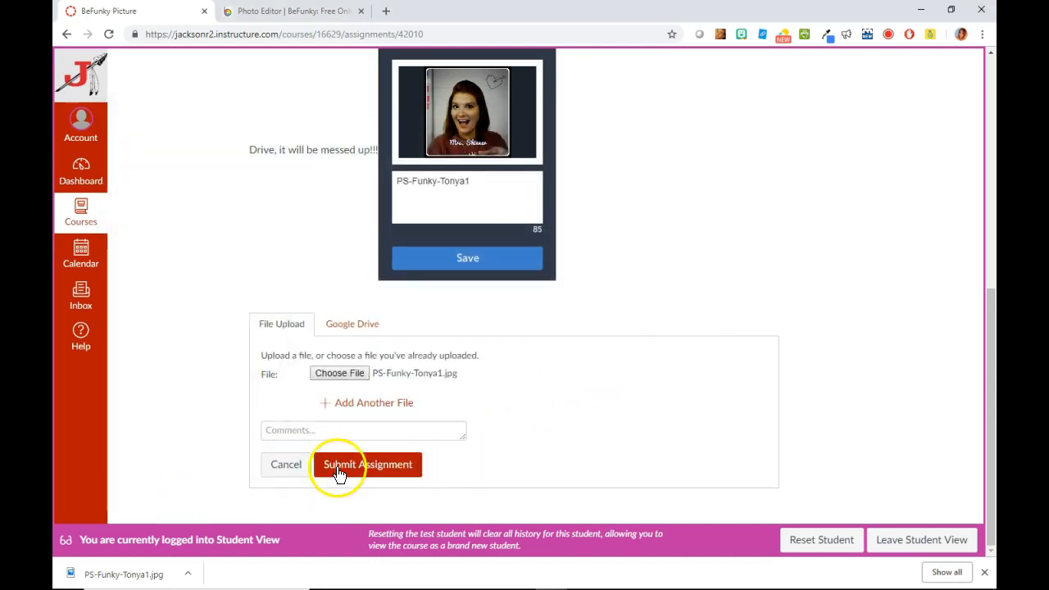
# Go to the Canvas calendar and open the BeFunky Picture assignment from its January 9 entry
pyautogui.scroll(6, 616, 409)
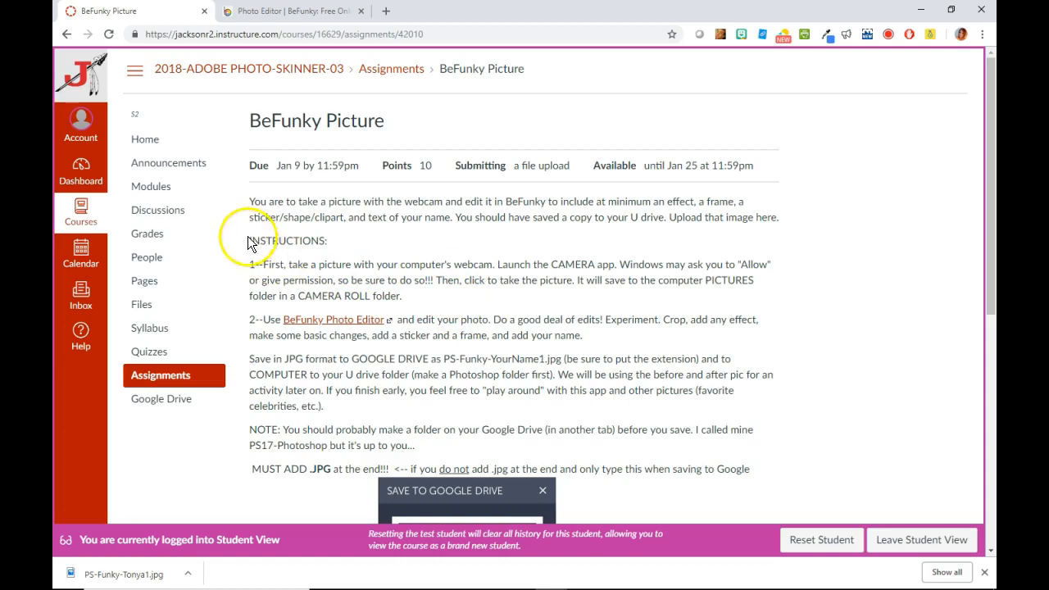
pyautogui.click(85, 254)
pyautogui.click(582, 110)
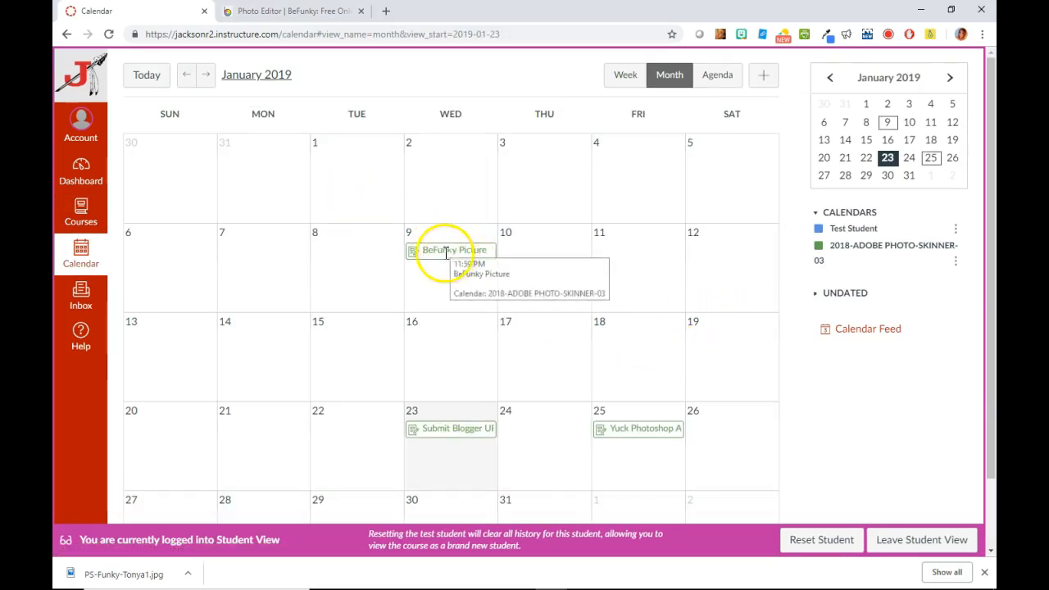
pyautogui.click(446, 252)
pyautogui.click(367, 225)
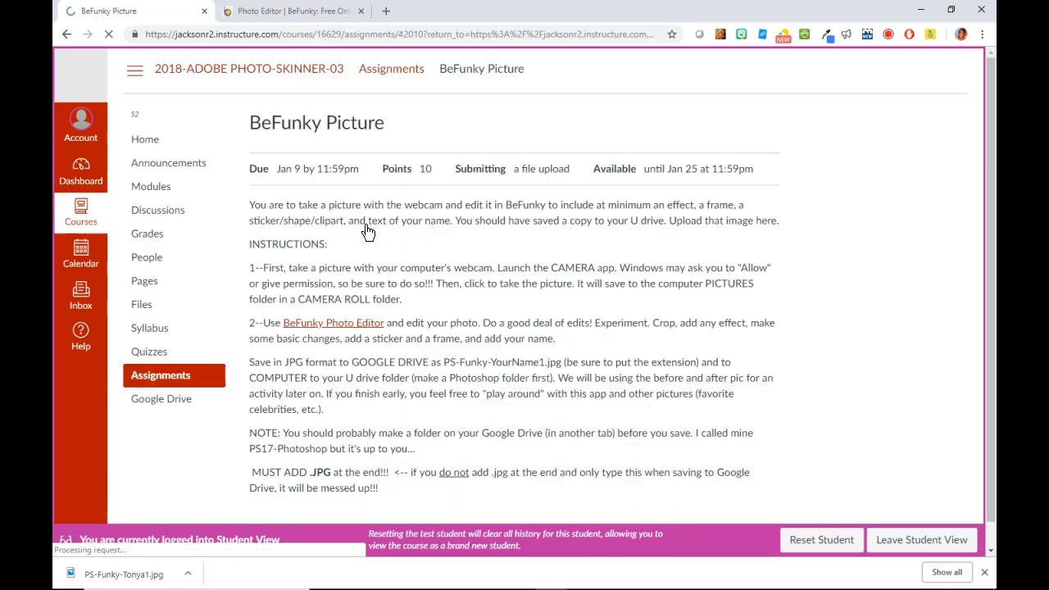